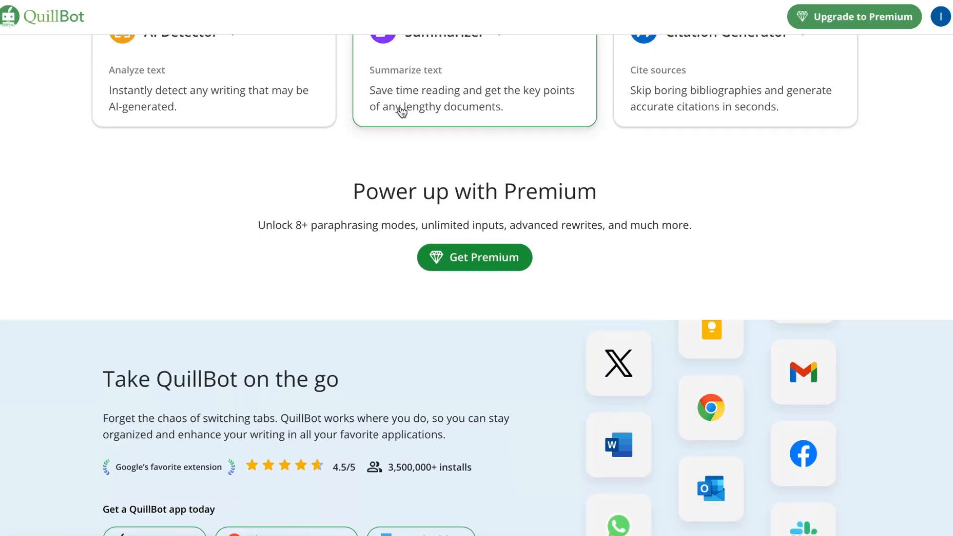
Look through the home page's app offers and tool overview, and open the Paraphraser.
{"action": "scroll", "coordinate": [400, 106], "scroll_direction": "down", "scroll_amount": 1}
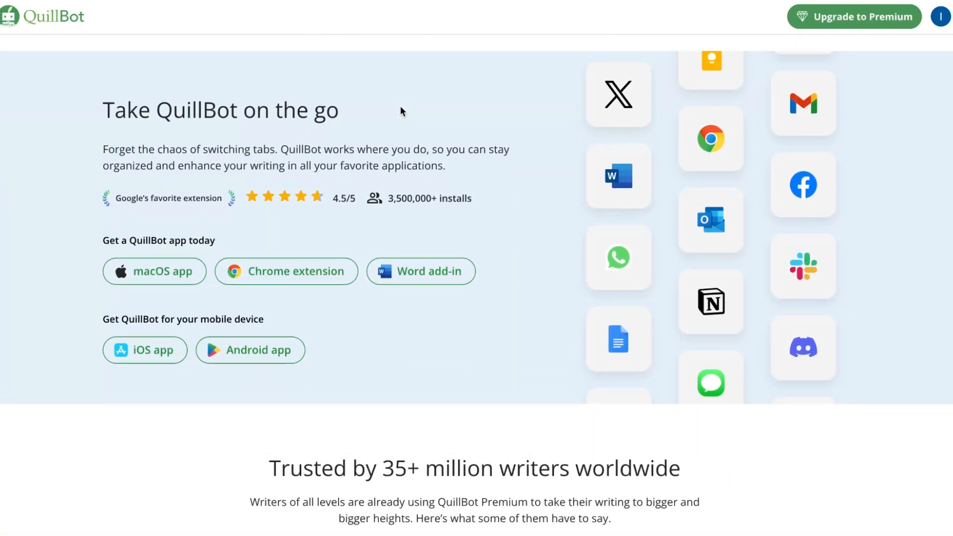
{"action": "scroll", "coordinate": [400, 106], "scroll_direction": "down", "scroll_amount": 1}
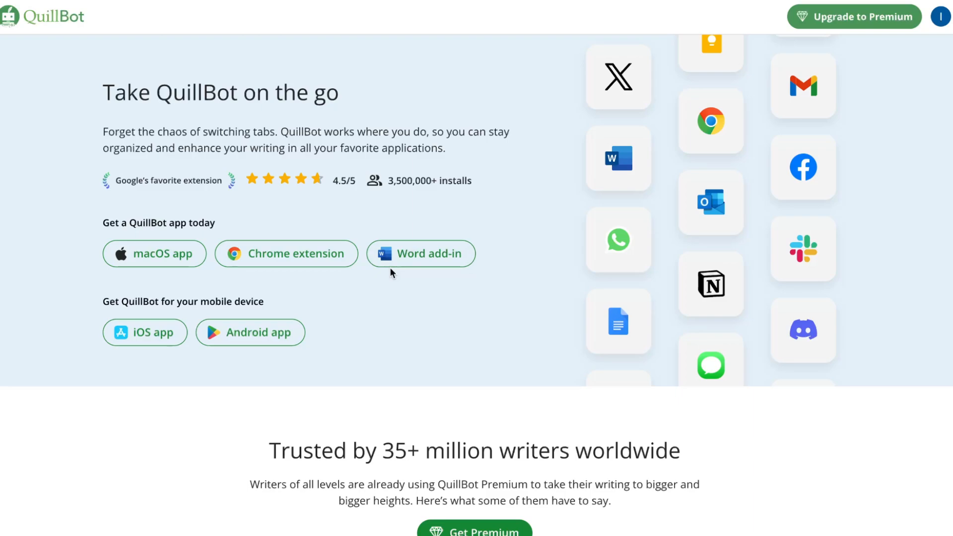
{"action": "scroll", "coordinate": [391, 273], "scroll_direction": "down", "scroll_amount": 1}
{"action": "scroll", "coordinate": [390, 269], "scroll_direction": "up", "scroll_amount": 10}
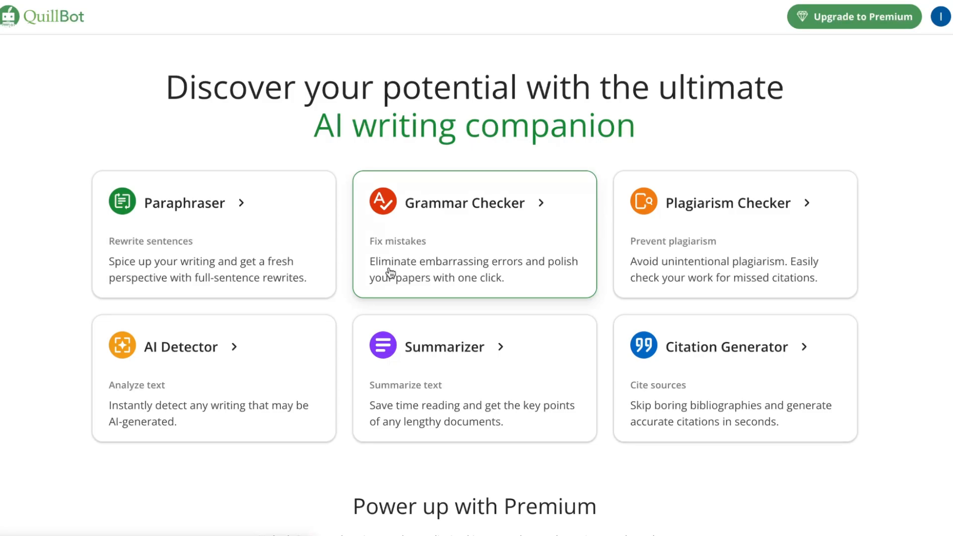
{"action": "left_click", "coordinate": [215, 233]}
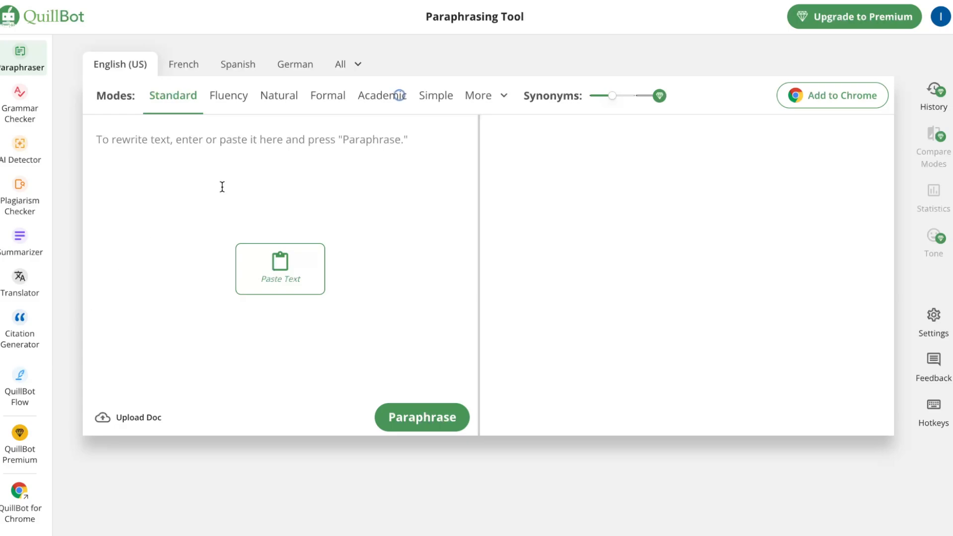
{"action": "left_click", "coordinate": [199, 152]}
{"action": "type", "text": "https://www.toppr.com/guides/essays/nature-essay/"}
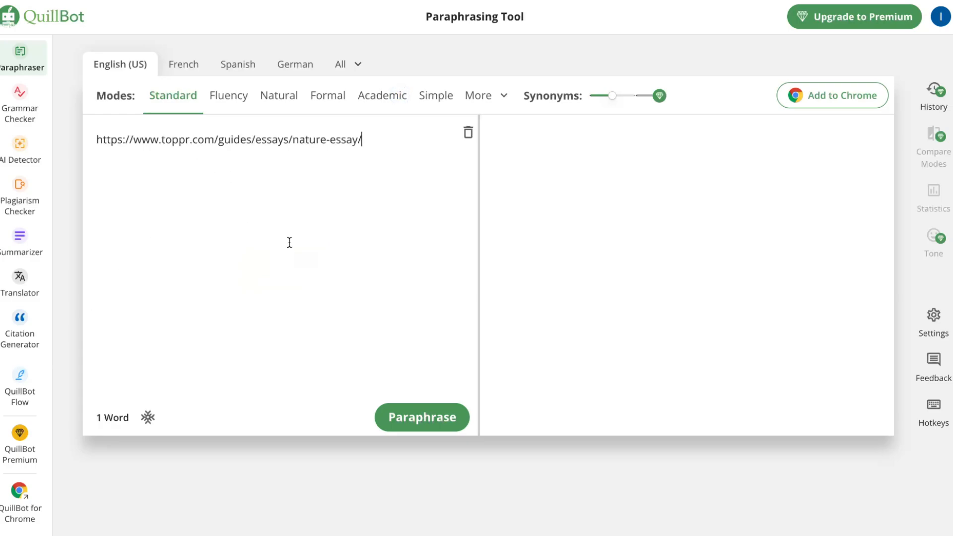
{"action": "left_click_drag", "start_coordinate": [394, 166], "coordinate": [89, 140]}
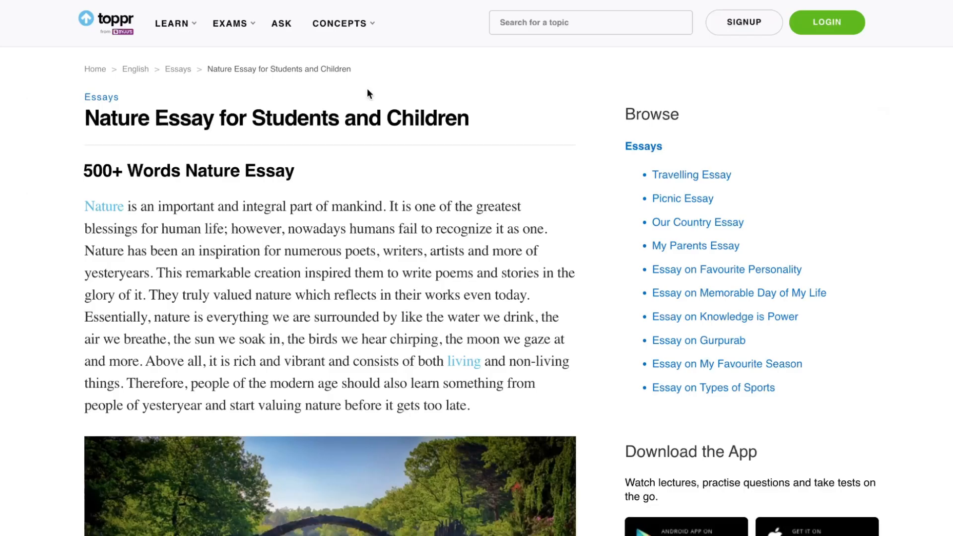
{"action": "left_click_drag", "start_coordinate": [83, 208], "coordinate": [519, 420]}
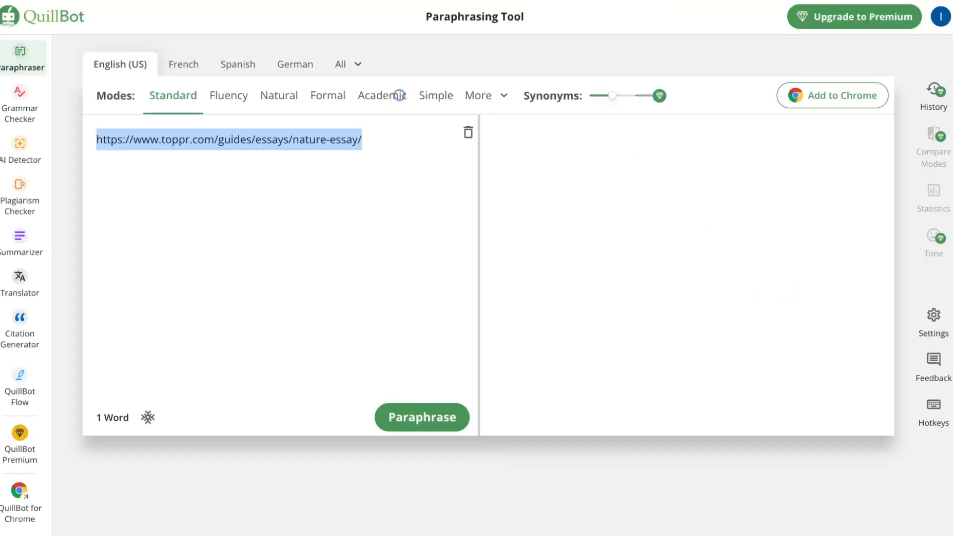
{"action": "type", "text": "Nature is an important and integral part of mankind. It is one of the greatest blessings for human life; however, nowadays humans fail to recognize it as one. Nature has been an inspiration for numerous poets, writers, artists and more of yesteryears. This remarkable creation inspired them to write poems and stories in the glory of it. They truly valued nature which reflects in their works even today. Essentially, nature is everything we are surrounded by like the water we drink, the air we breathe, the sun we soak in, the birds we hear chirping, the moon we gaze at and more. Above all, it is rich and vibrant and consists of both living and non-living things. Therefore, people of the modern age should also learn something from people of yesteryear and start valuing nature before it gets too late."}
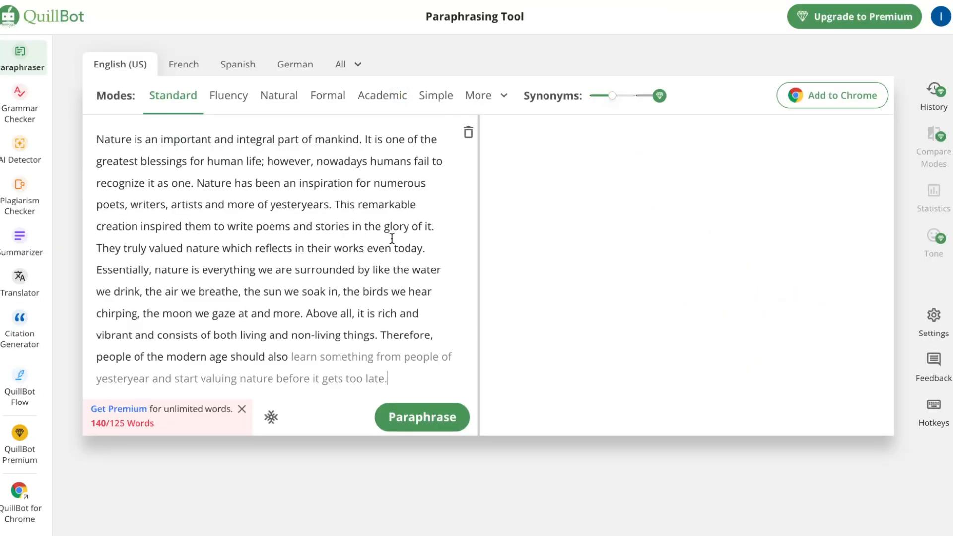
Shorten the pasted text by deleting everything after "the moon we gaze at and more.".
{"action": "scroll", "coordinate": [338, 351], "scroll_direction": "down", "scroll_amount": 2}
{"action": "left_click_drag", "start_coordinate": [389, 263], "coordinate": [302, 201]}
{"action": "key", "text": "BackSpace"}
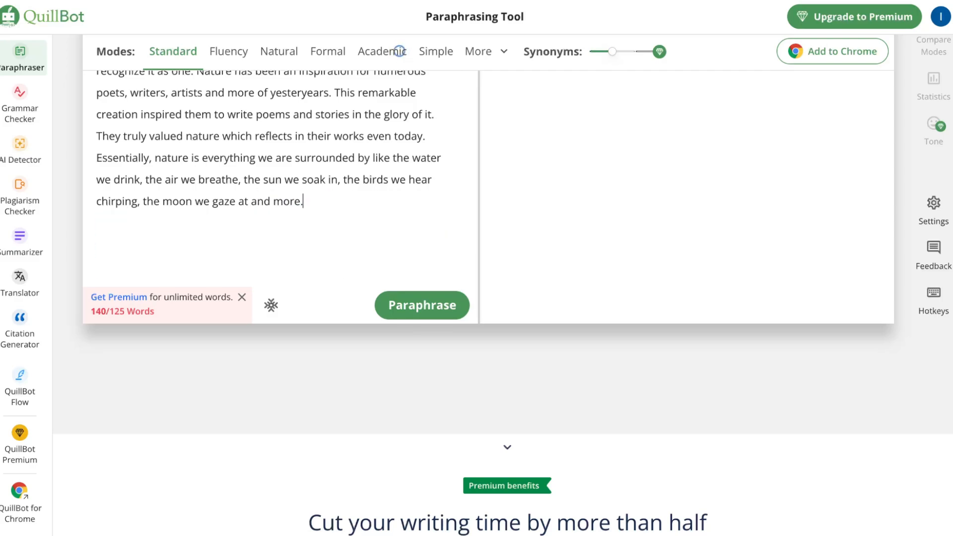
{"action": "scroll", "coordinate": [328, 199], "scroll_direction": "up", "scroll_amount": 2}
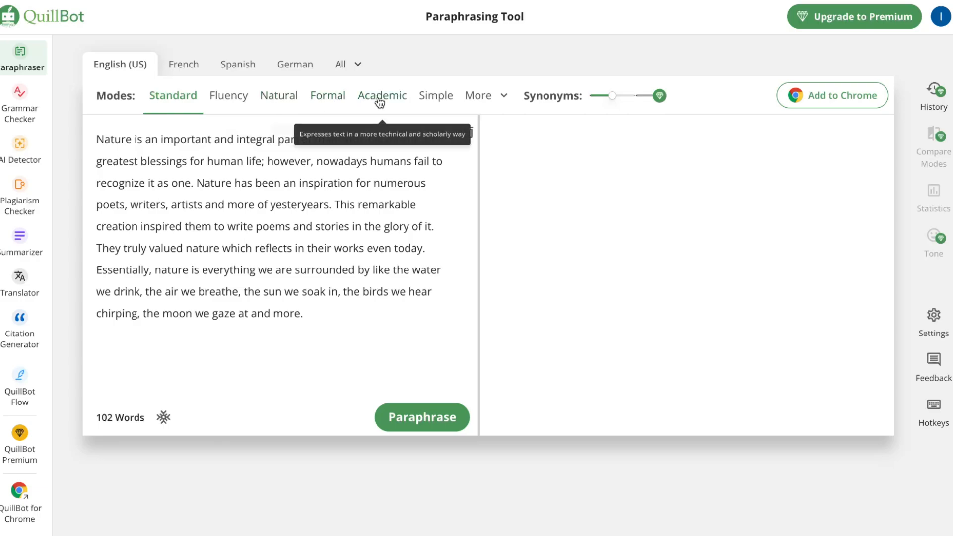
Examine the additional paraphrasing modes and the description and example of the Academic mode.
{"action": "left_click", "coordinate": [502, 99]}
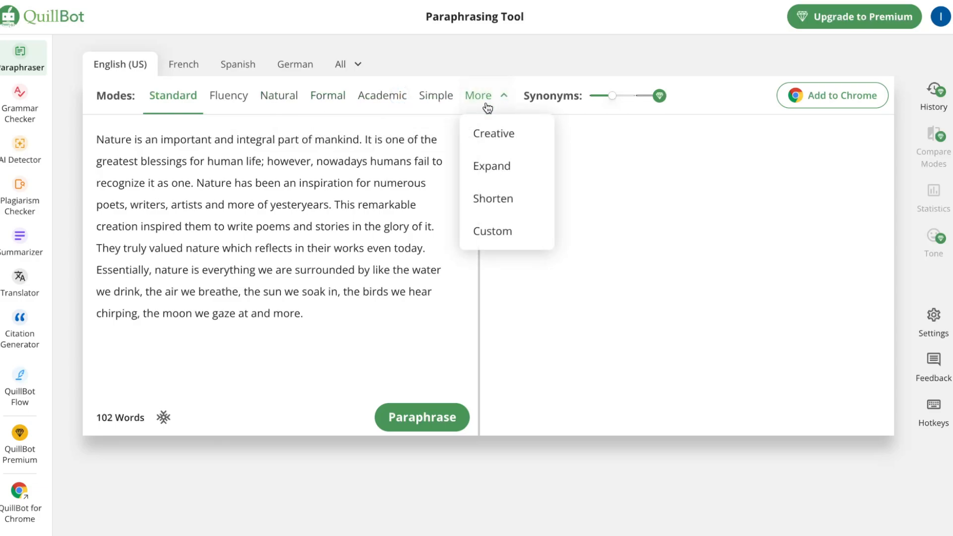
{"action": "left_click", "coordinate": [351, 355]}
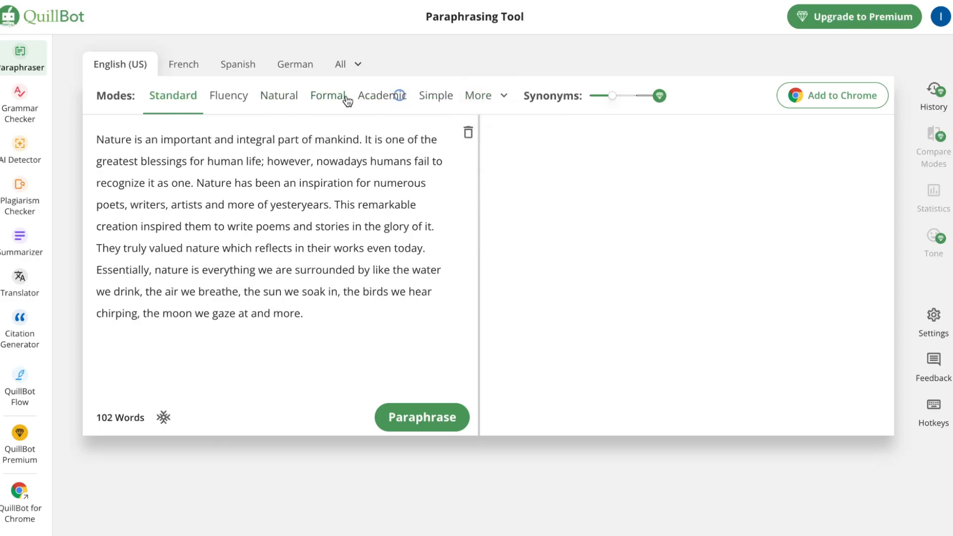
{"action": "left_click", "coordinate": [382, 95]}
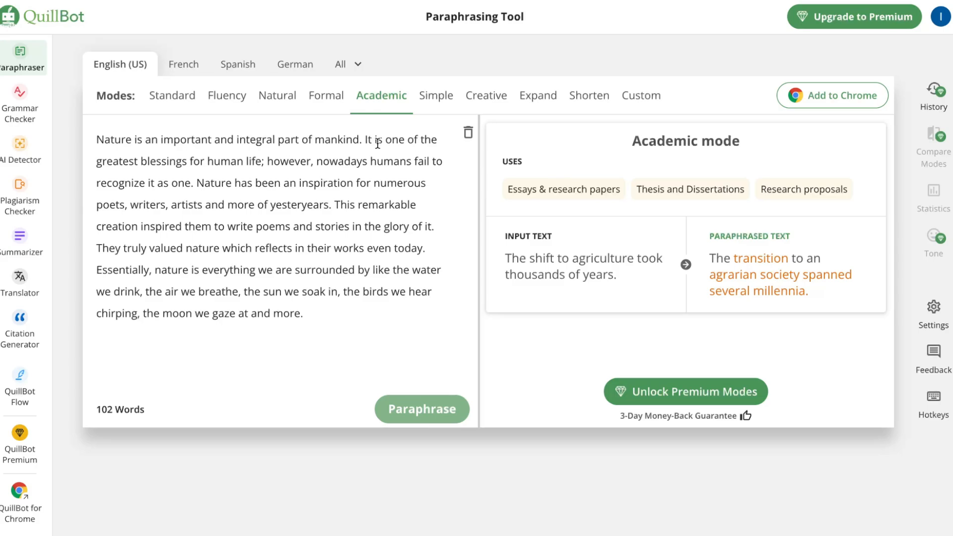
Paraphrase the nature text in Fluency mode and raise the Synonyms level by one notch.
{"action": "left_click", "coordinate": [169, 96]}
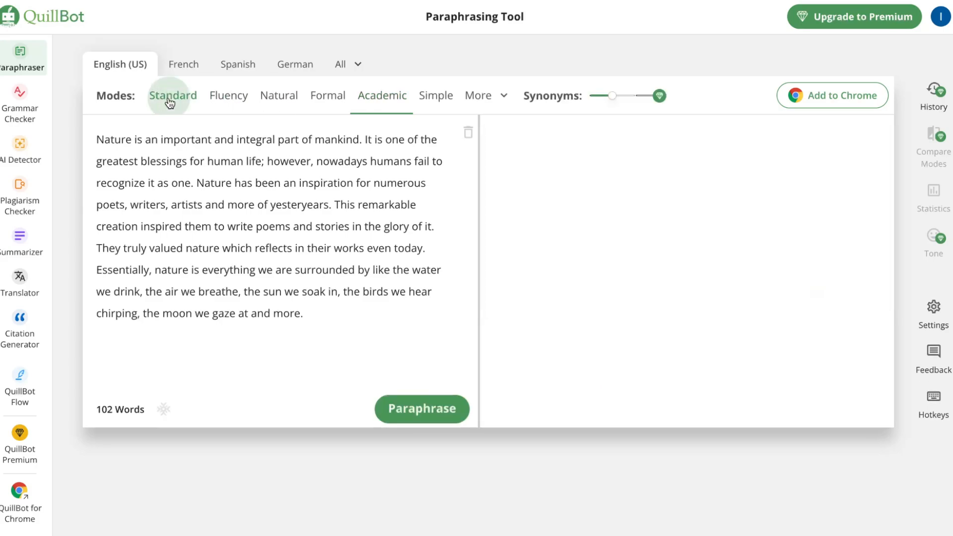
{"action": "left_click", "coordinate": [211, 94]}
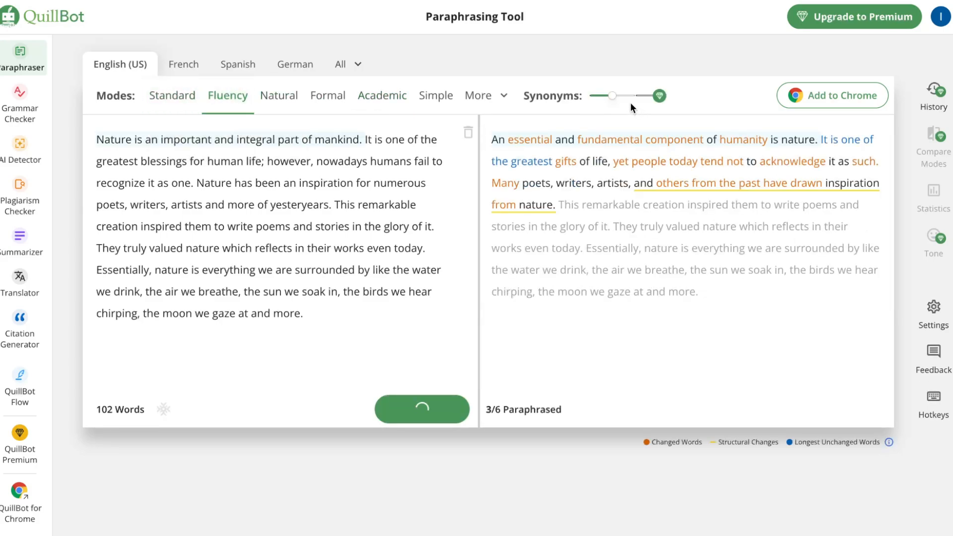
{"action": "left_click", "coordinate": [613, 95]}
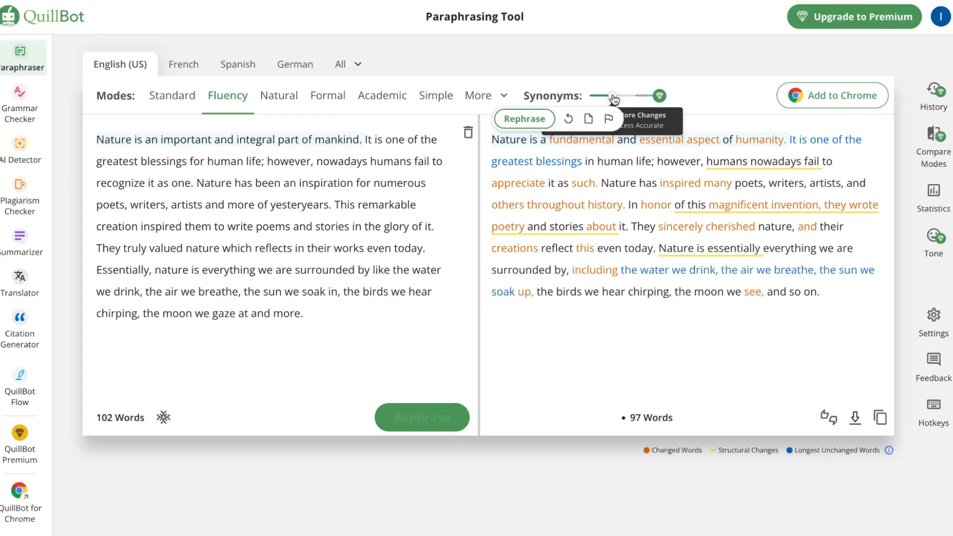
{"action": "mouse_move", "coordinate": [644, 100]}
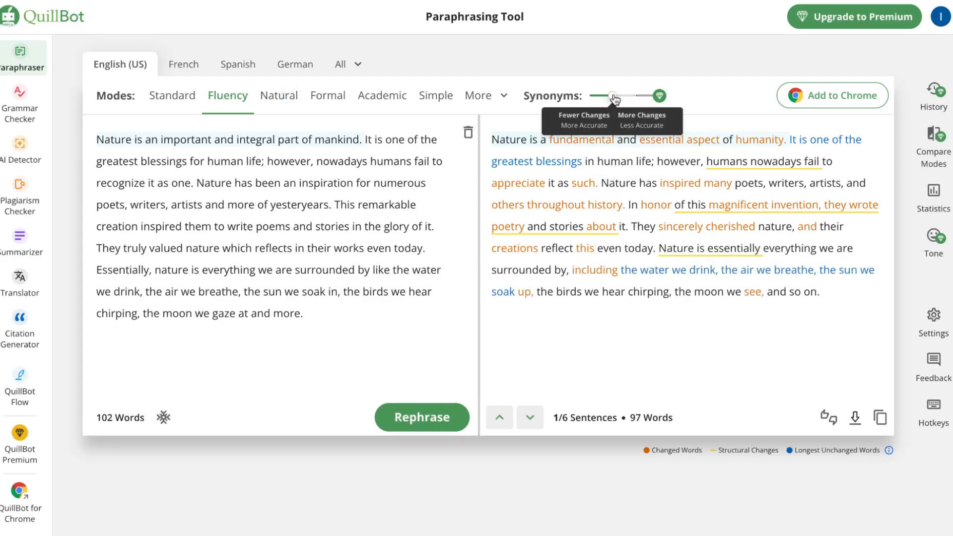
{"action": "left_click_drag", "start_coordinate": [612, 95], "coordinate": [632, 97]}
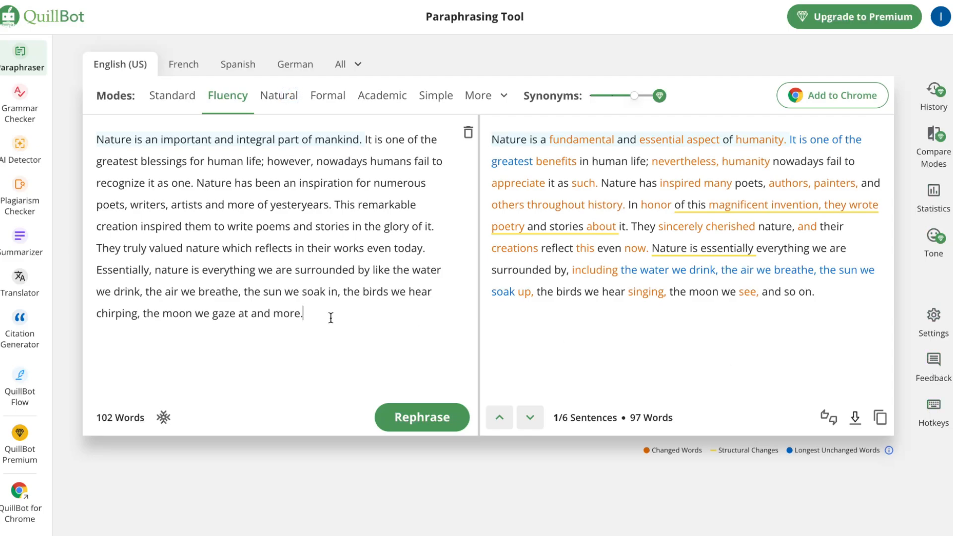
Copy the whole original nature text and look over the full list of paraphrasing languages.
{"action": "left_click_drag", "start_coordinate": [330, 315], "coordinate": [87, 143]}
{"action": "key", "text": "super+c"}
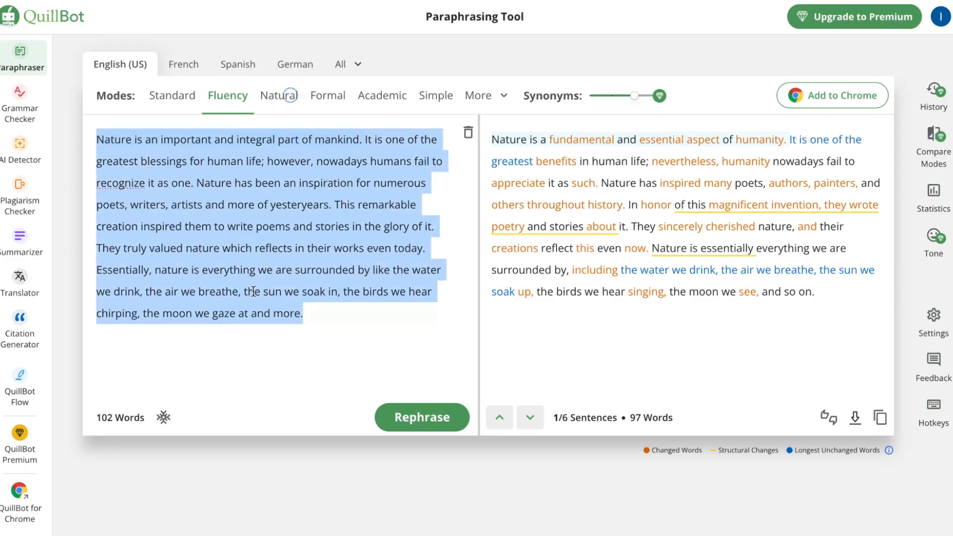
{"action": "left_click", "coordinate": [362, 349]}
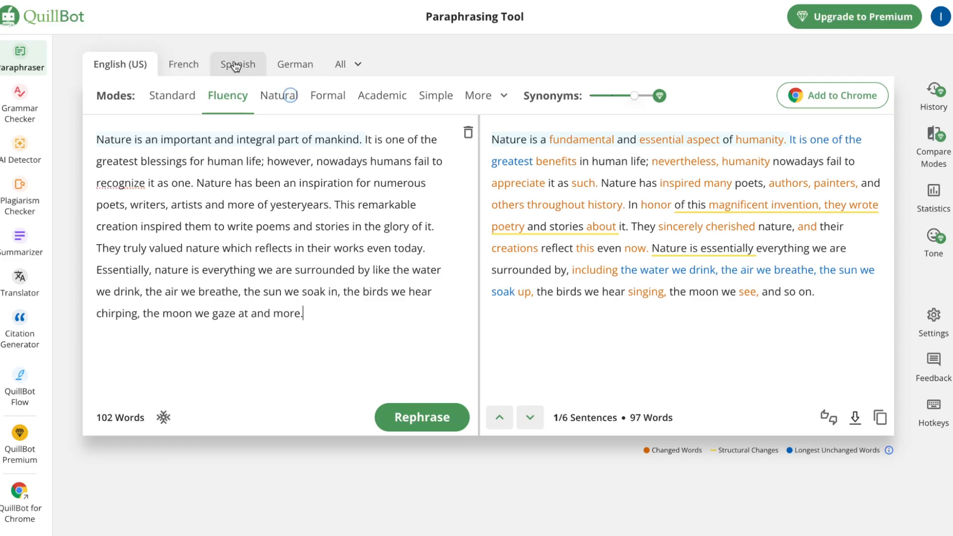
{"action": "left_click", "coordinate": [346, 64]}
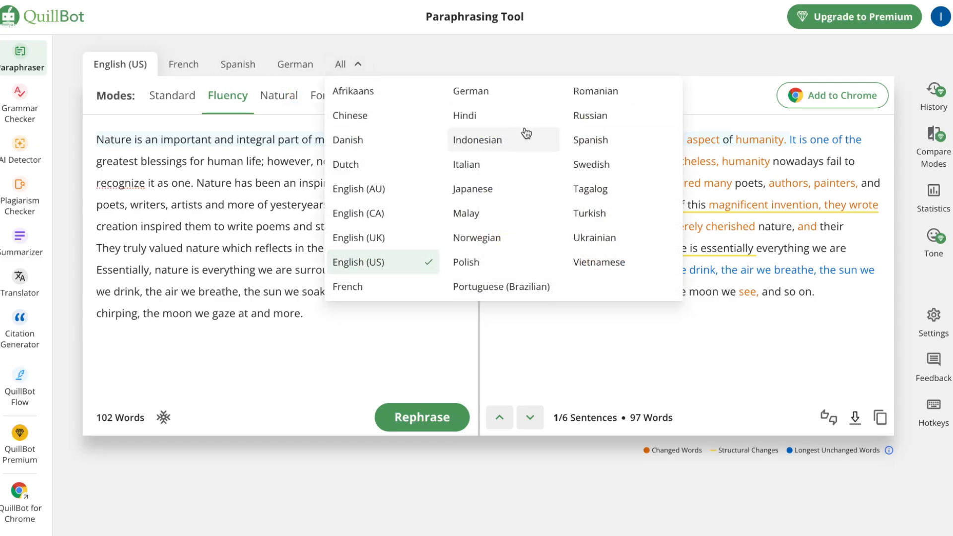
{"action": "left_click", "coordinate": [358, 367]}
Paste the copied nature text into the Grammar Checker and accept all grammar suggestions.
{"action": "left_click", "coordinate": [23, 106]}
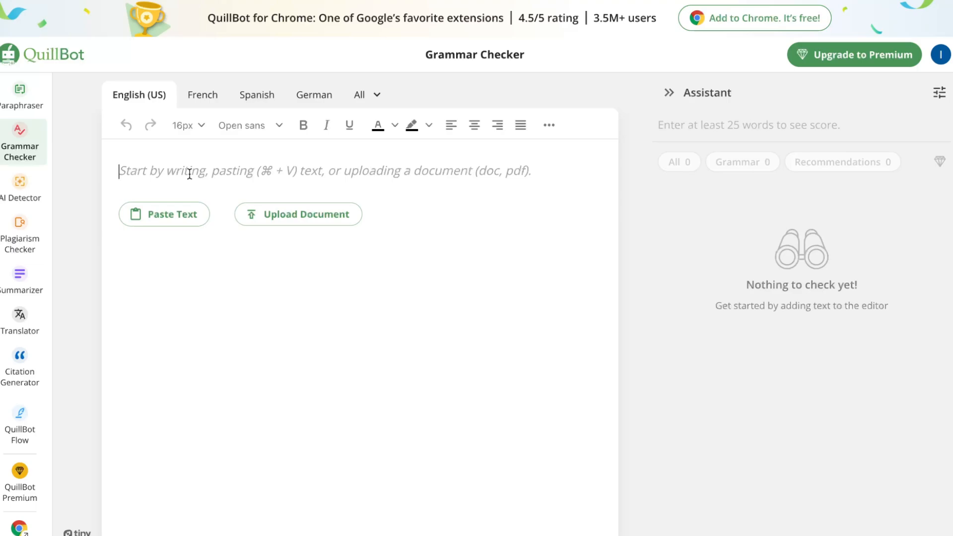
{"action": "key", "text": "super+v"}
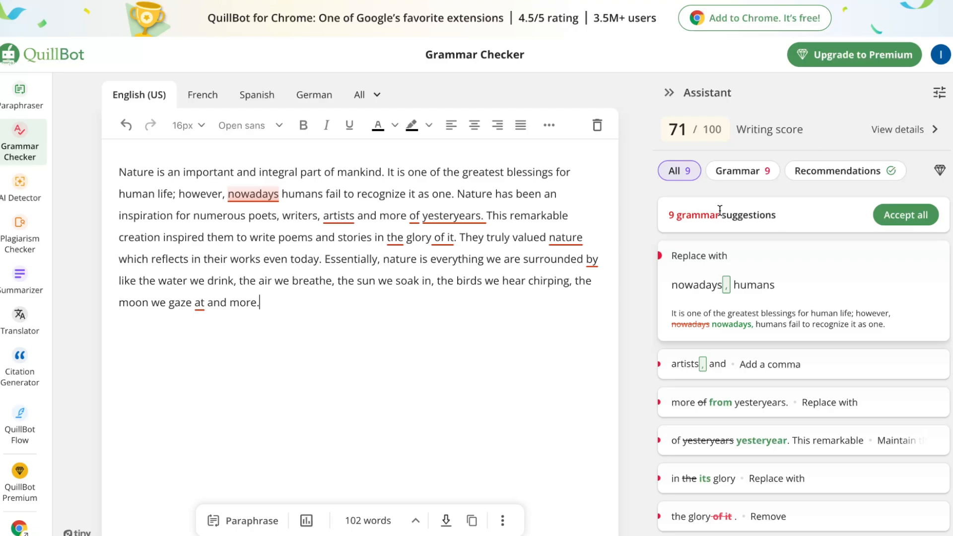
{"action": "left_click", "coordinate": [906, 218]}
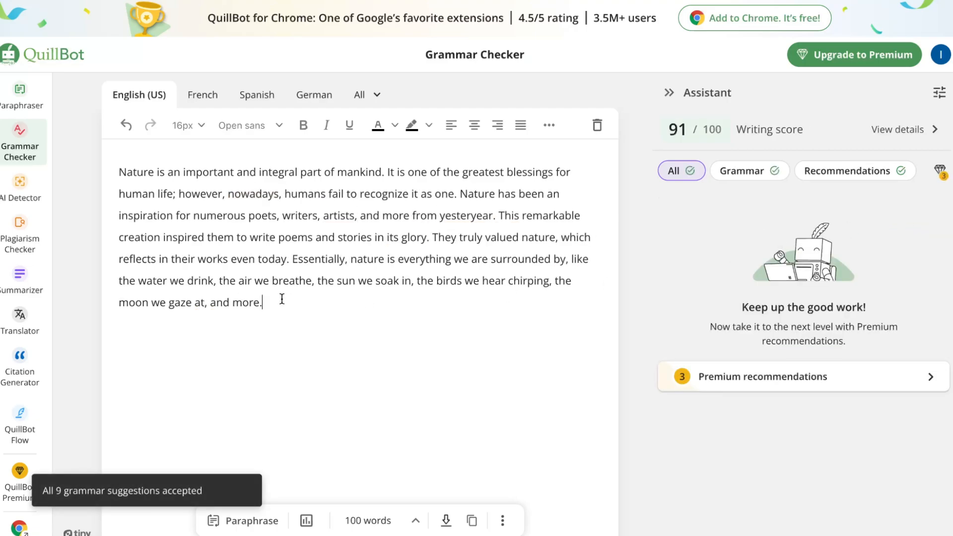
Copy the corrected text from the Grammar Checker and analyze it for AI-generated content in the AI Detector.
{"action": "left_click_drag", "start_coordinate": [281, 299], "coordinate": [81, 155]}
{"action": "key", "text": "ctrl+c"}
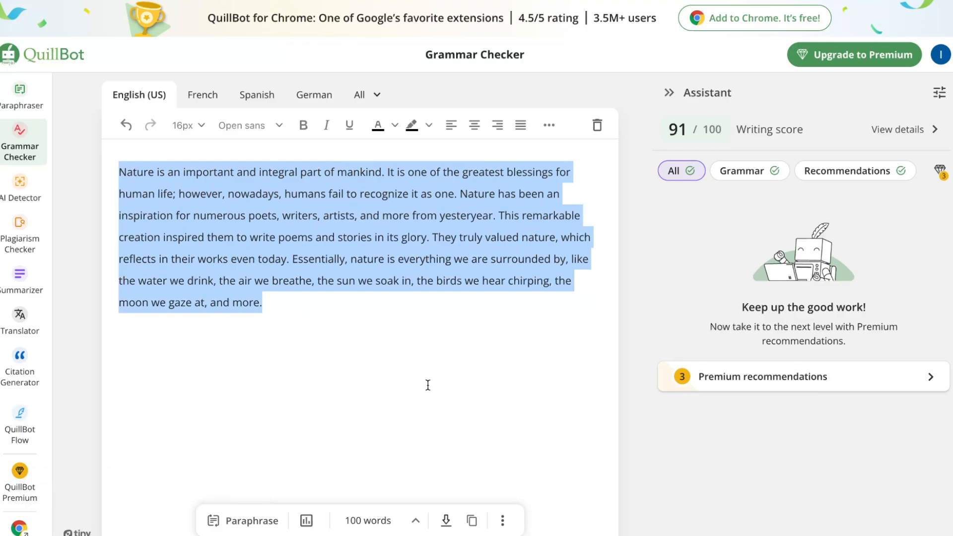
{"action": "left_click", "coordinate": [425, 386]}
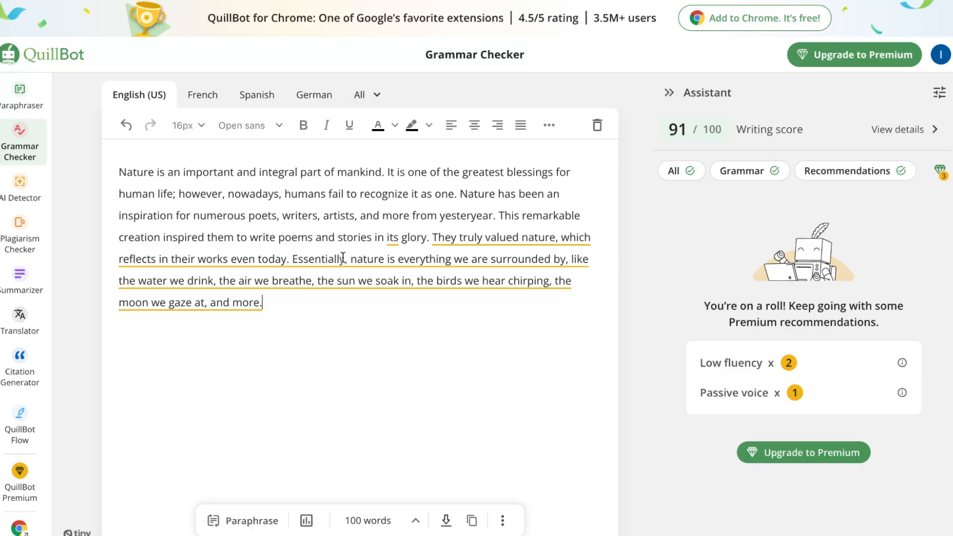
{"action": "left_click", "coordinate": [14, 191]}
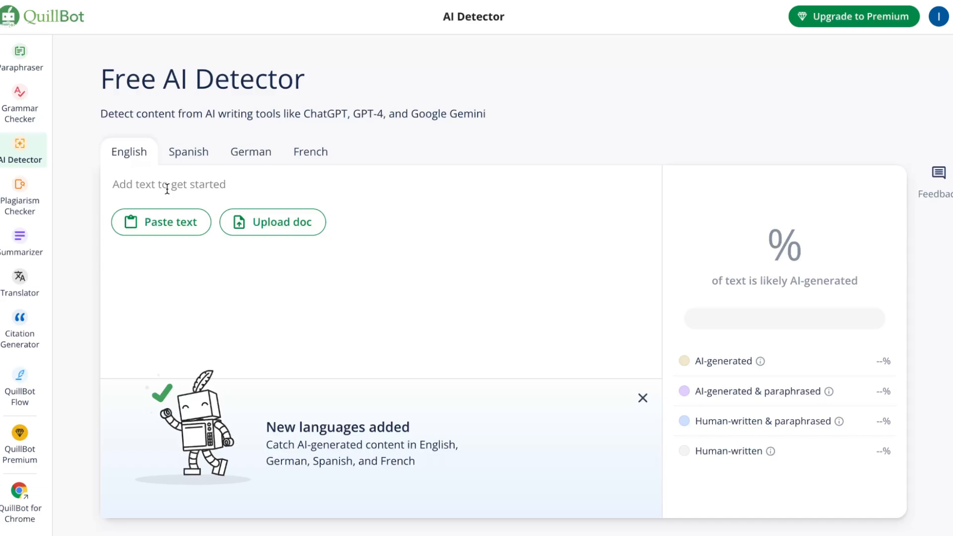
{"action": "key", "text": "ctrl+v"}
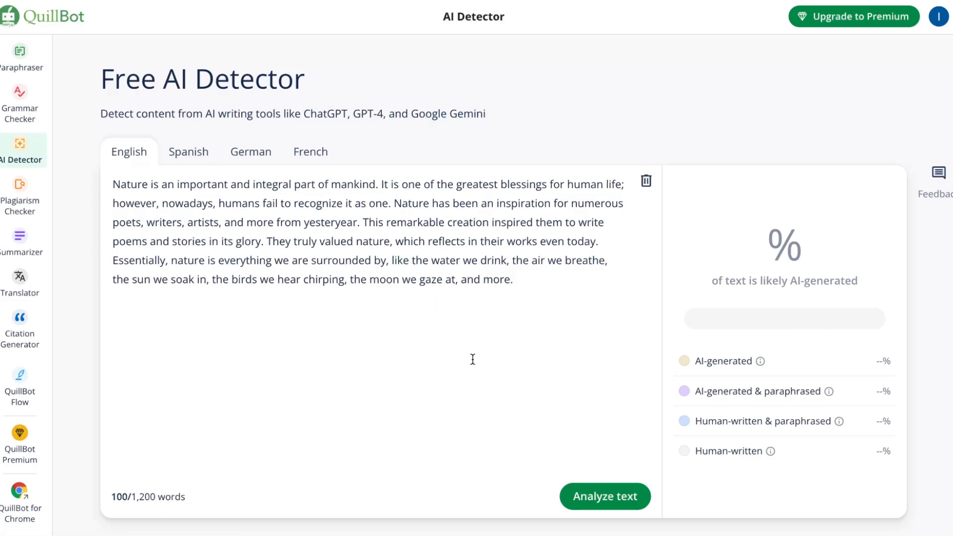
{"action": "left_click", "coordinate": [601, 494]}
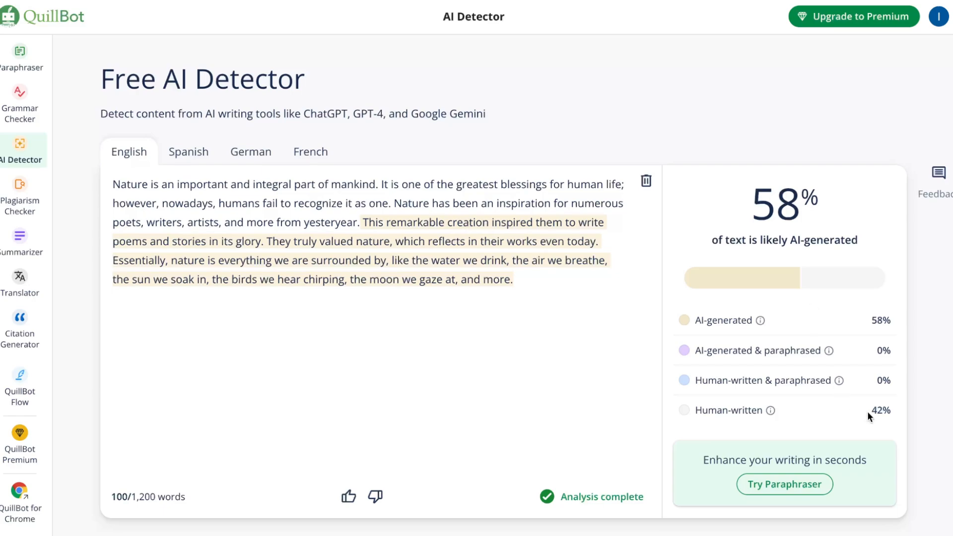
Open the Plagiarism Checker and examine its sample report, scan limits, supported languages and feature descriptions.
{"action": "mouse_move", "coordinate": [760, 323]}
{"action": "left_click", "coordinate": [21, 202]}
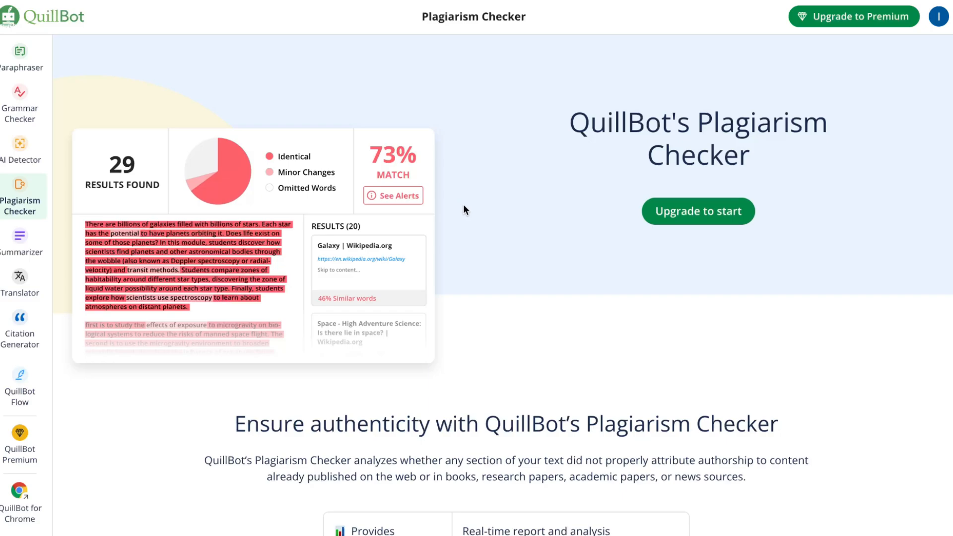
{"action": "scroll", "coordinate": [484, 241], "scroll_direction": "down", "scroll_amount": 6}
{"action": "scroll", "coordinate": [486, 243], "scroll_direction": "down", "scroll_amount": 8}
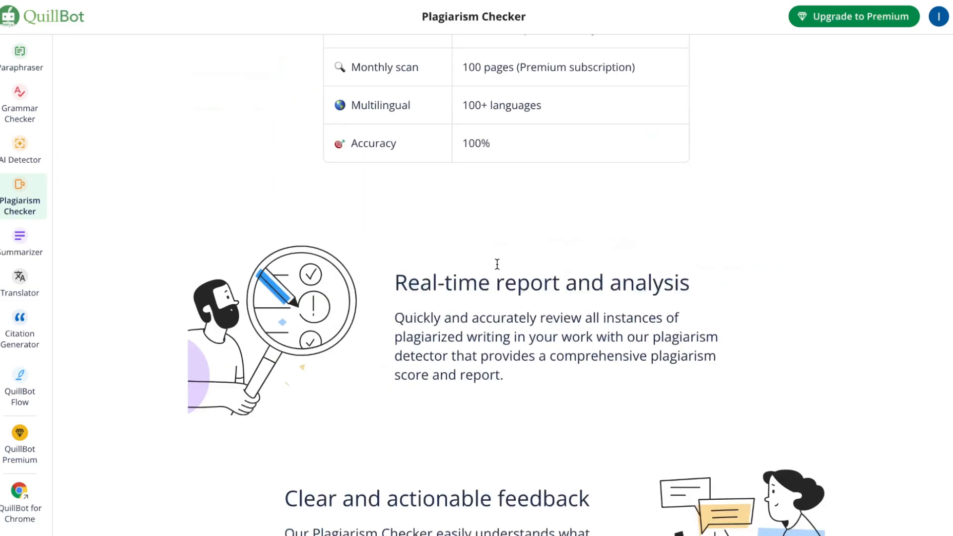
{"action": "scroll", "coordinate": [492, 261], "scroll_direction": "up", "scroll_amount": 10}
{"action": "scroll", "coordinate": [480, 249], "scroll_direction": "up", "scroll_amount": 5}
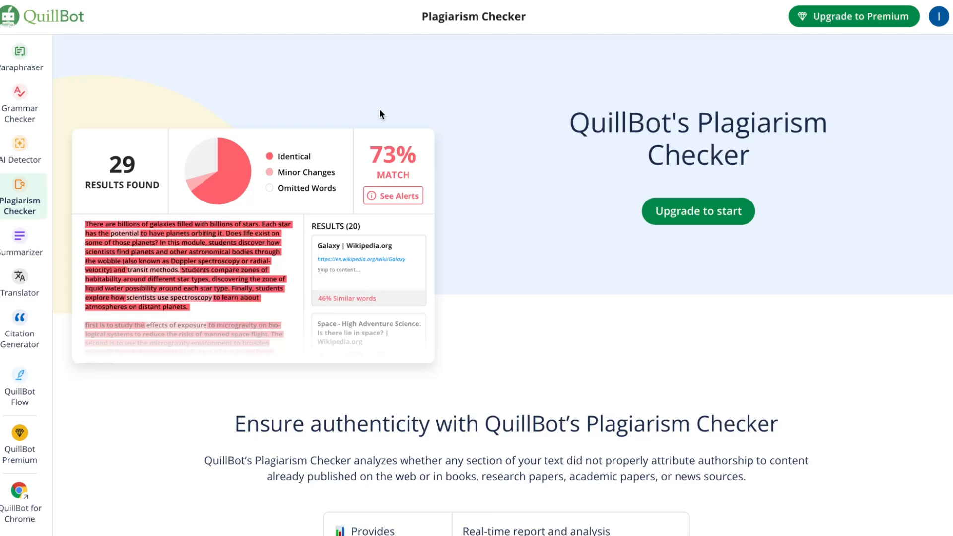
{"action": "scroll", "coordinate": [380, 109], "scroll_direction": "down", "scroll_amount": 1}
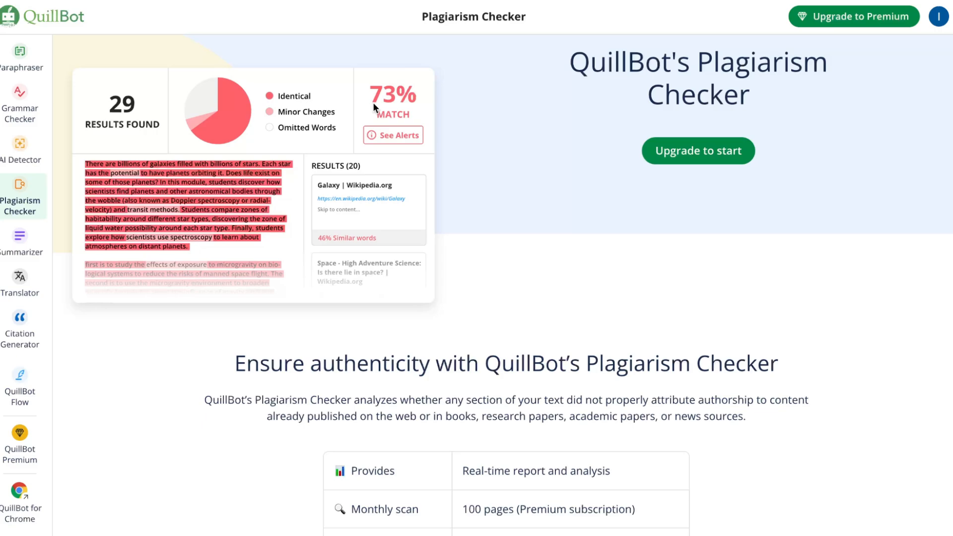
Paste the corrected nature text into the Summarizer and generate a summary in Paragraph mode.
{"action": "left_click", "coordinate": [10, 241]}
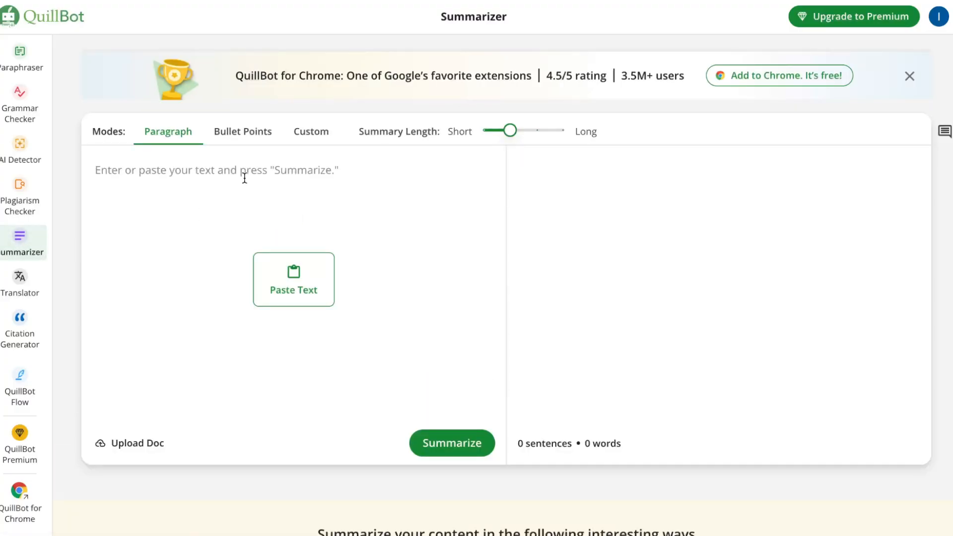
{"action": "left_click", "coordinate": [244, 178]}
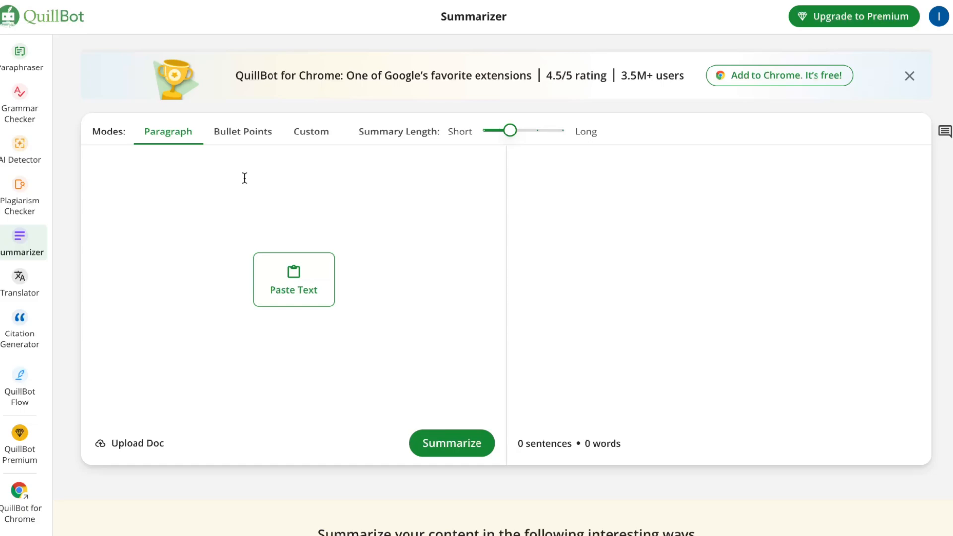
{"action": "key", "text": "ctrl+v"}
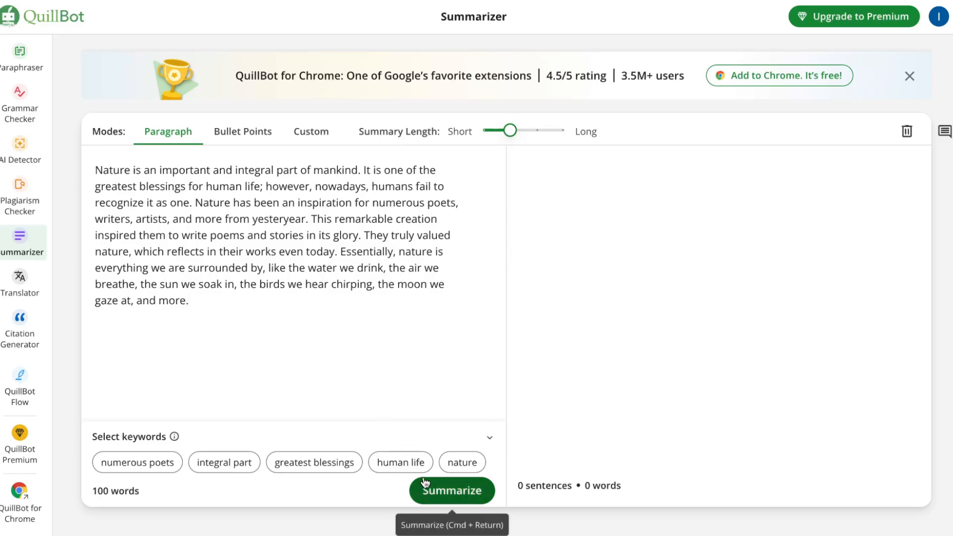
{"action": "left_click", "coordinate": [438, 493]}
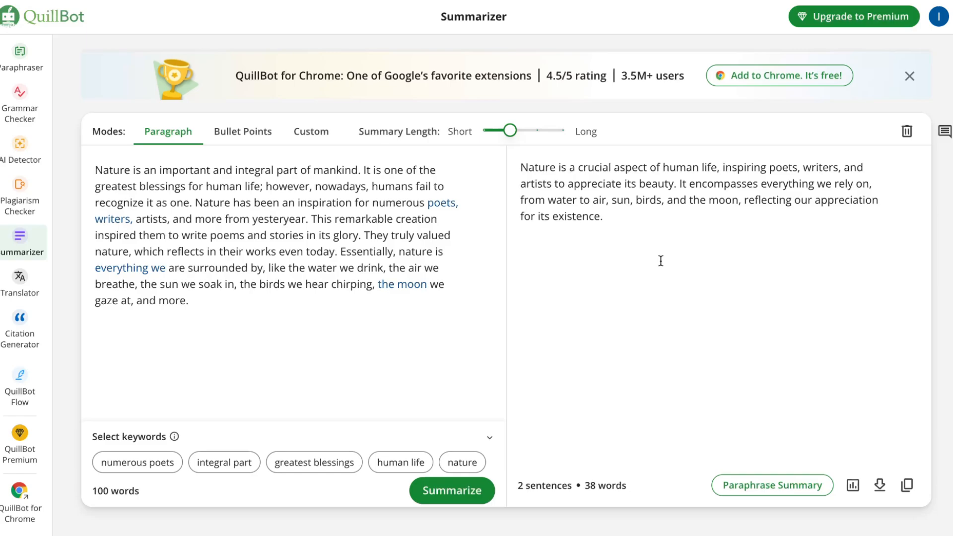
Paste the nature text into the Translator and translate it into Italian.
{"action": "left_click", "coordinate": [19, 279]}
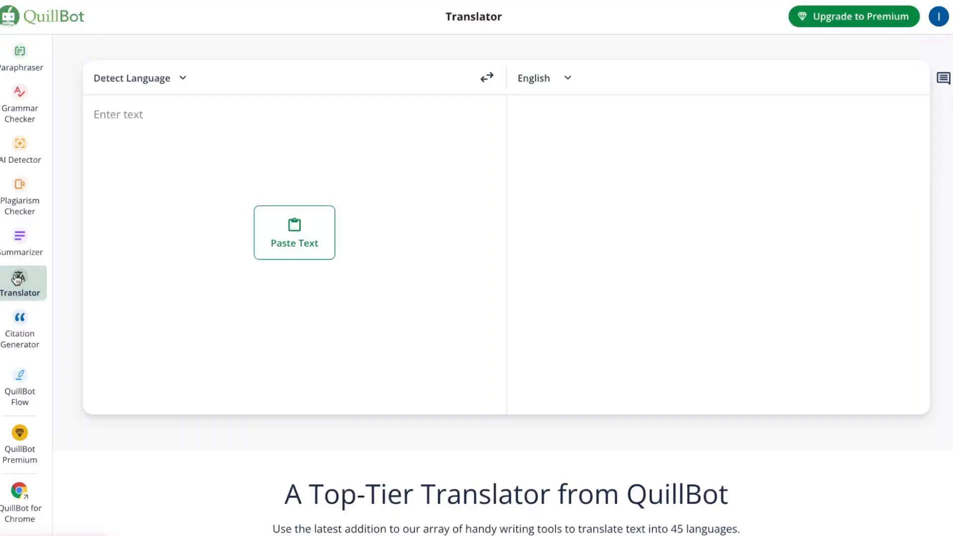
{"action": "left_click", "coordinate": [191, 132]}
{"action": "key", "text": "ctrl+v"}
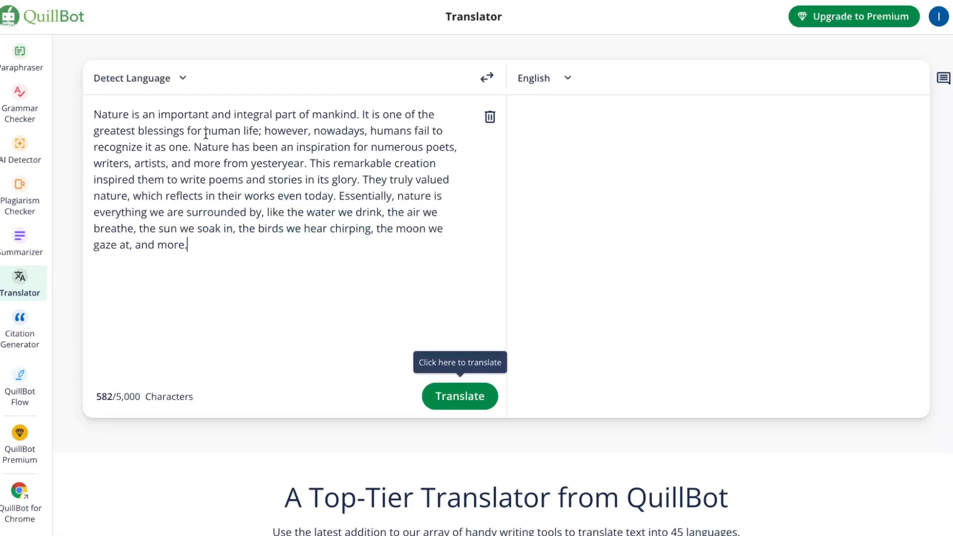
{"action": "left_click", "coordinate": [571, 88]}
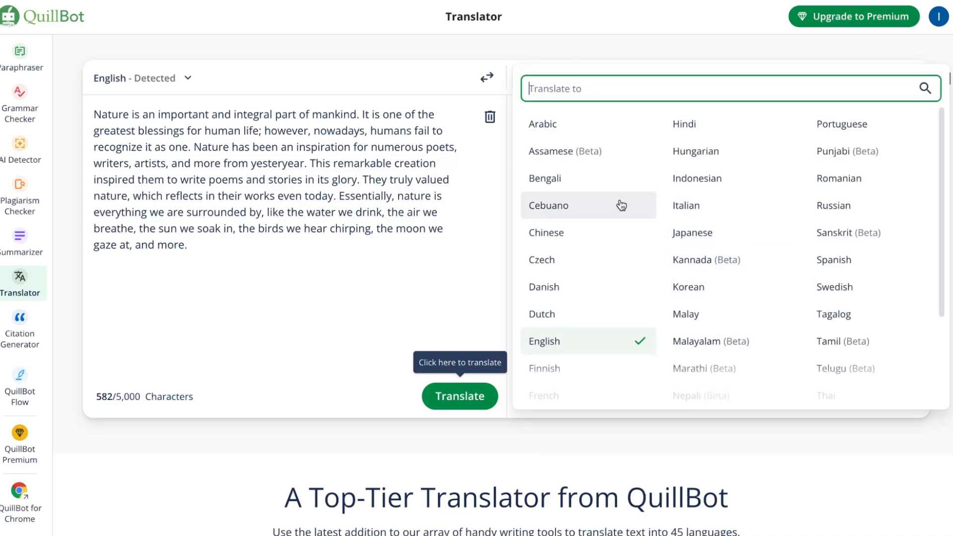
{"action": "left_click", "coordinate": [692, 211]}
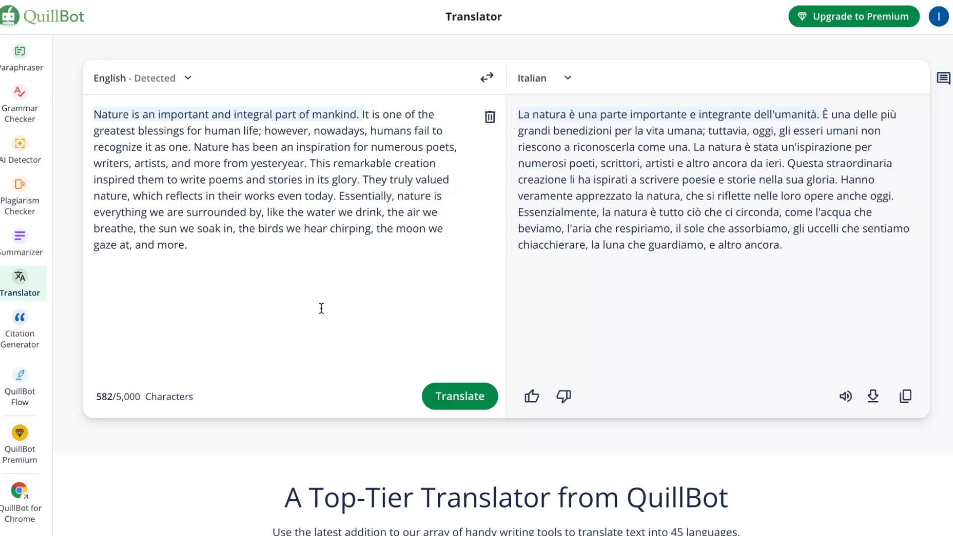
{"action": "left_click", "coordinate": [20, 326]}
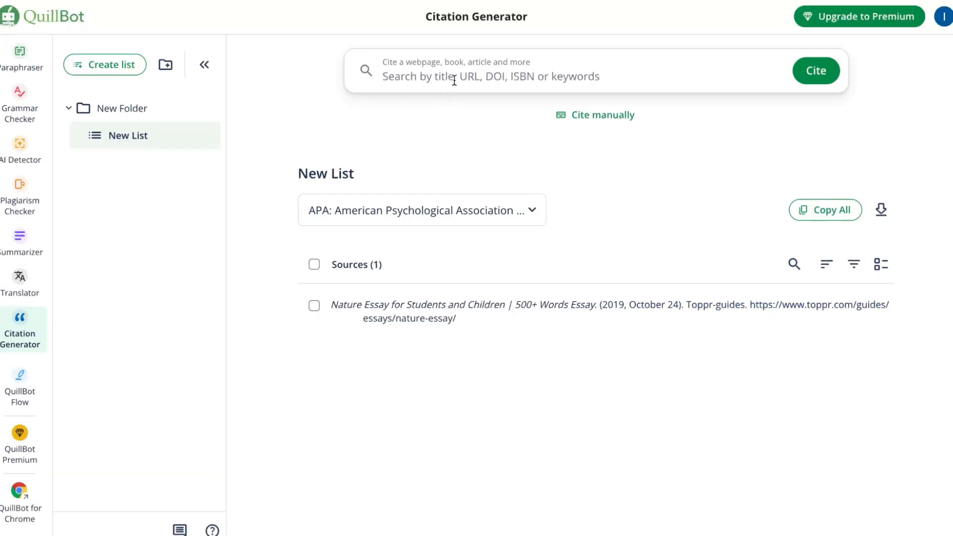
{"action": "type", "text": "https://www.toppr.com/guides/essays/nature-essay/"}
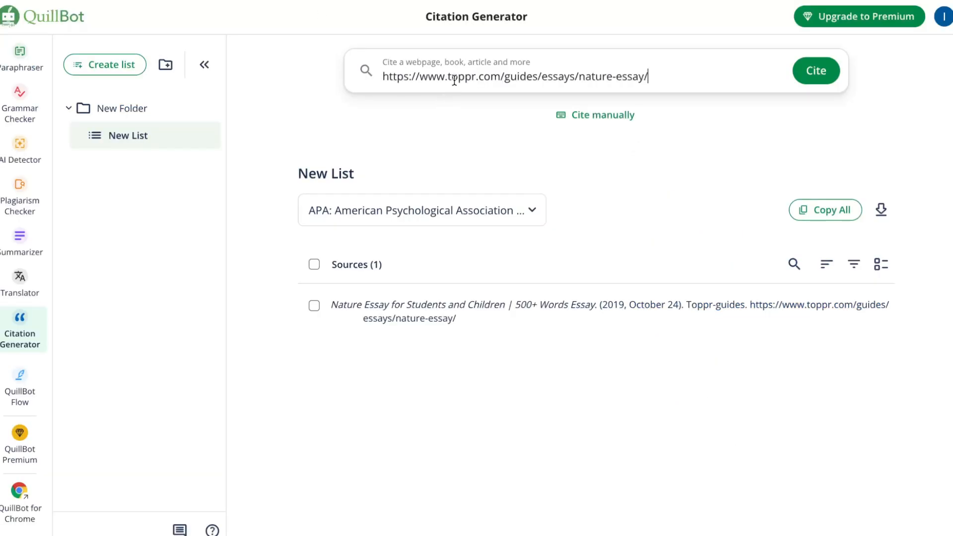
{"action": "left_click", "coordinate": [825, 79]}
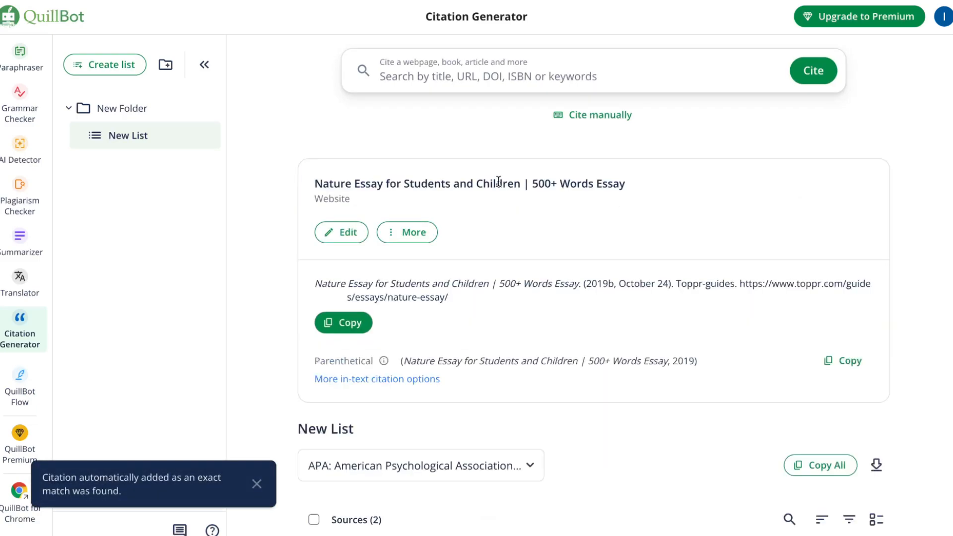
{"action": "left_click_drag", "start_coordinate": [449, 298], "coordinate": [469, 296]}
{"action": "key", "text": "super+c"}
{"action": "left_click", "coordinate": [327, 279]}
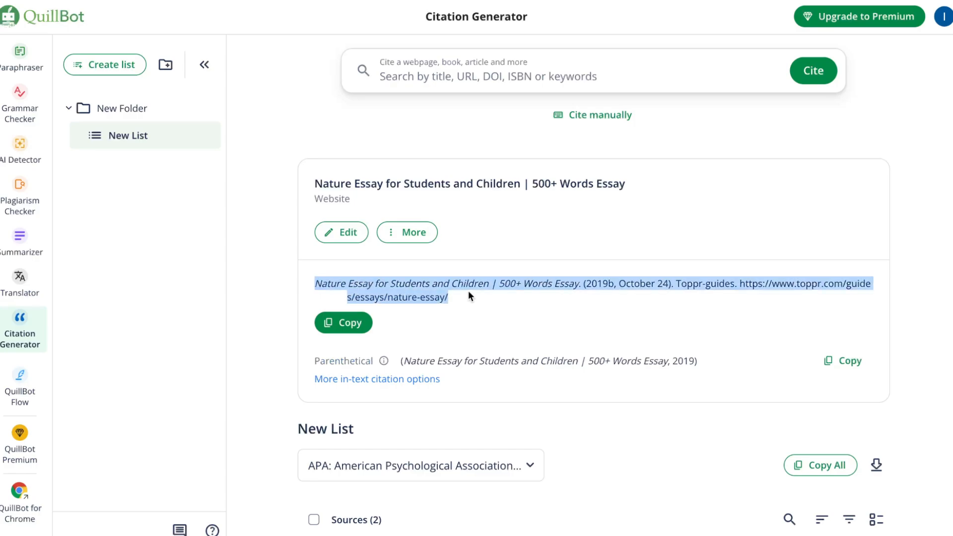
{"action": "left_click", "coordinate": [528, 314]}
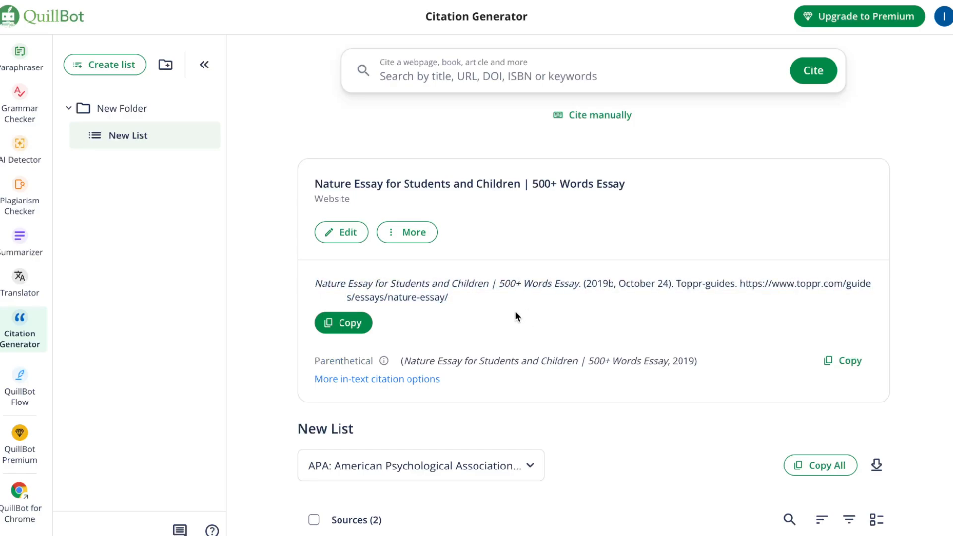
Open QuillBot Flow and look over the options for creating or importing a new project.
{"action": "left_click", "coordinate": [20, 387]}
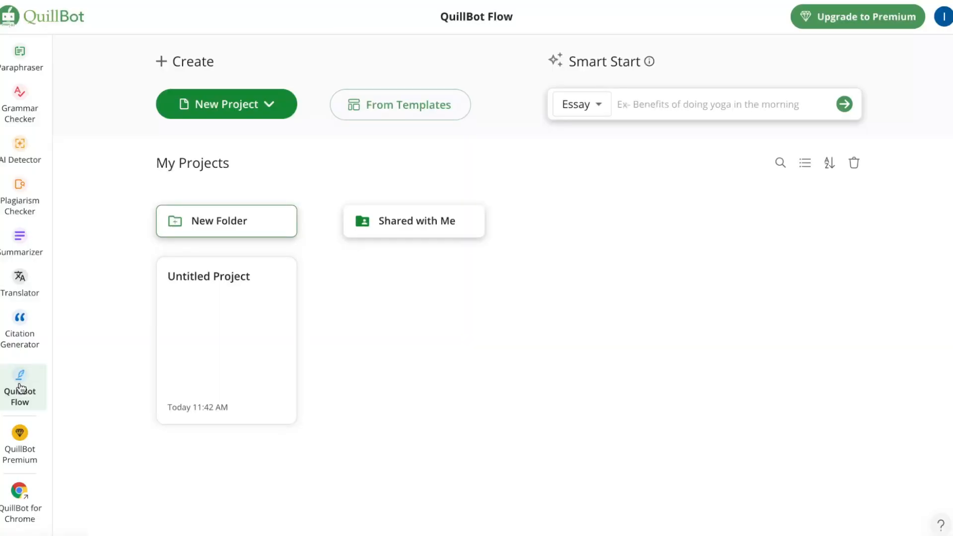
{"action": "left_click", "coordinate": [268, 104]}
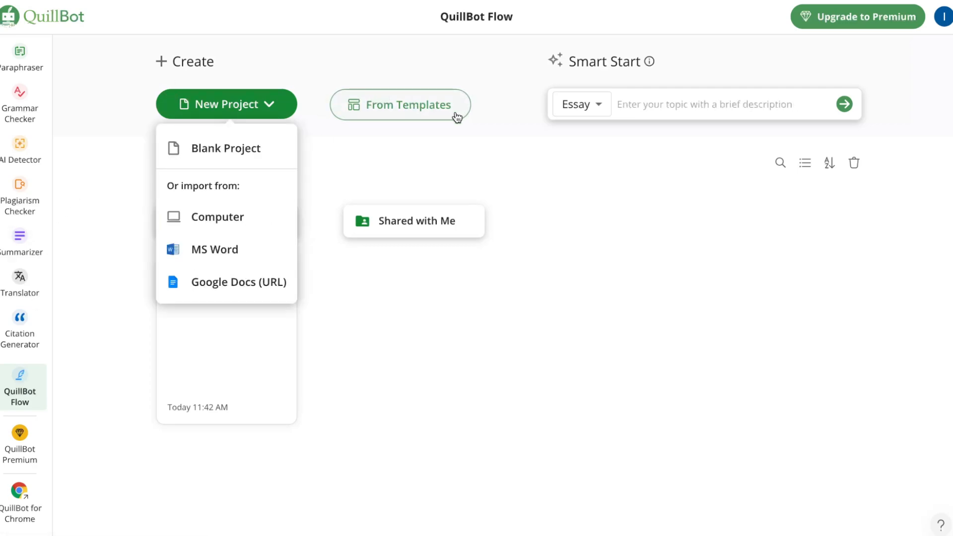
{"action": "left_click", "coordinate": [516, 363]}
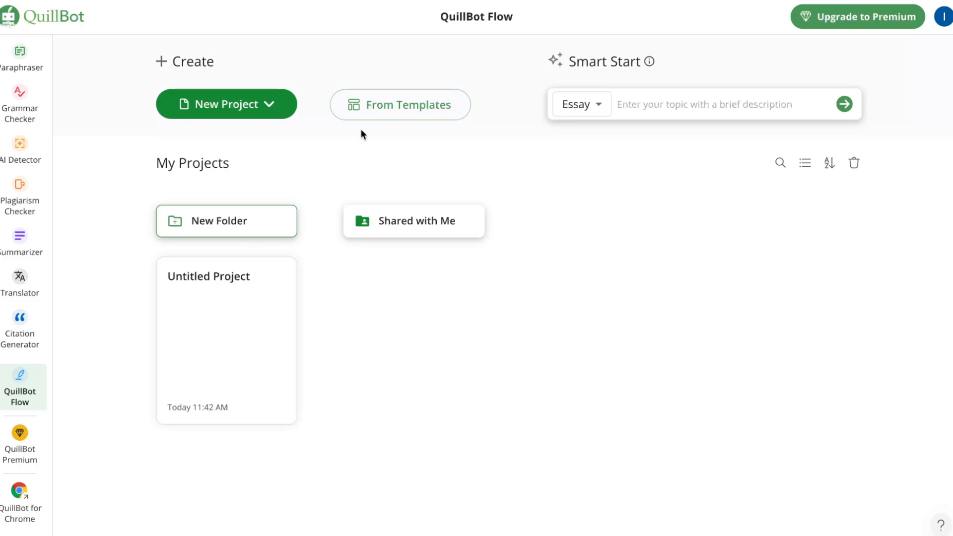
Browse the QuillBot Flow template library, examining academic templates such as Index, IEEE, Harvard and MLA.
{"action": "left_click", "coordinate": [384, 110]}
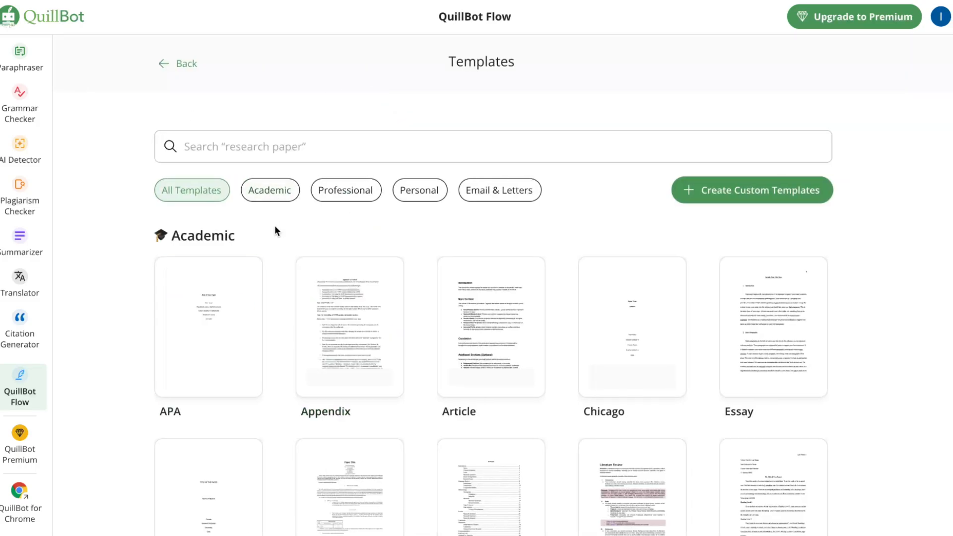
{"action": "scroll", "coordinate": [422, 327], "scroll_direction": "down", "scroll_amount": 1}
{"action": "scroll", "coordinate": [435, 334], "scroll_direction": "down", "scroll_amount": 5}
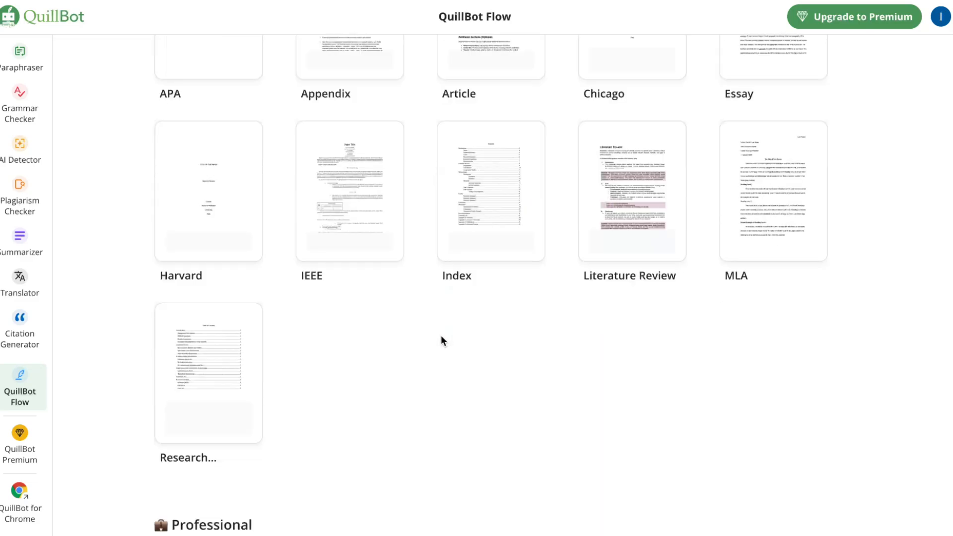
{"action": "scroll", "coordinate": [440, 336], "scroll_direction": "up", "scroll_amount": 1}
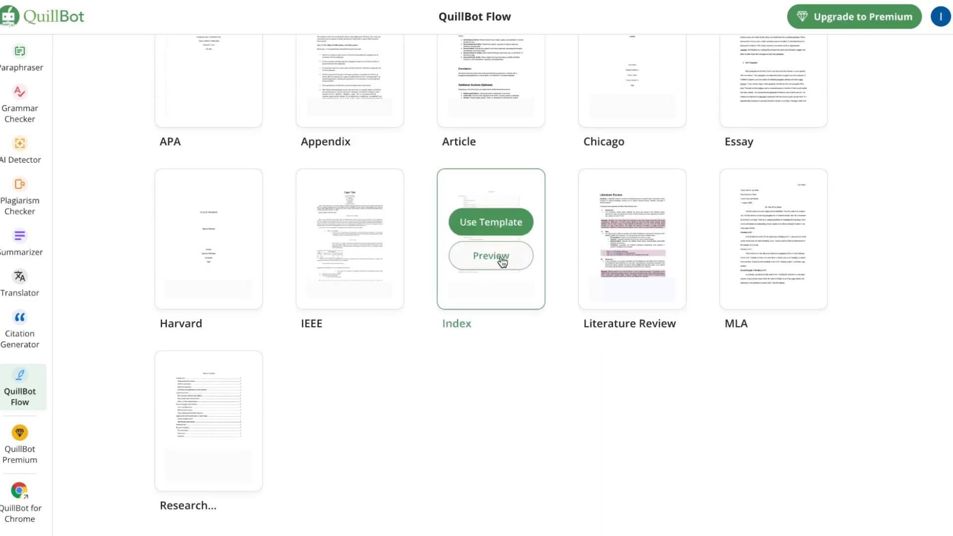
{"action": "mouse_move", "coordinate": [351, 256]}
{"action": "mouse_move", "coordinate": [223, 253]}
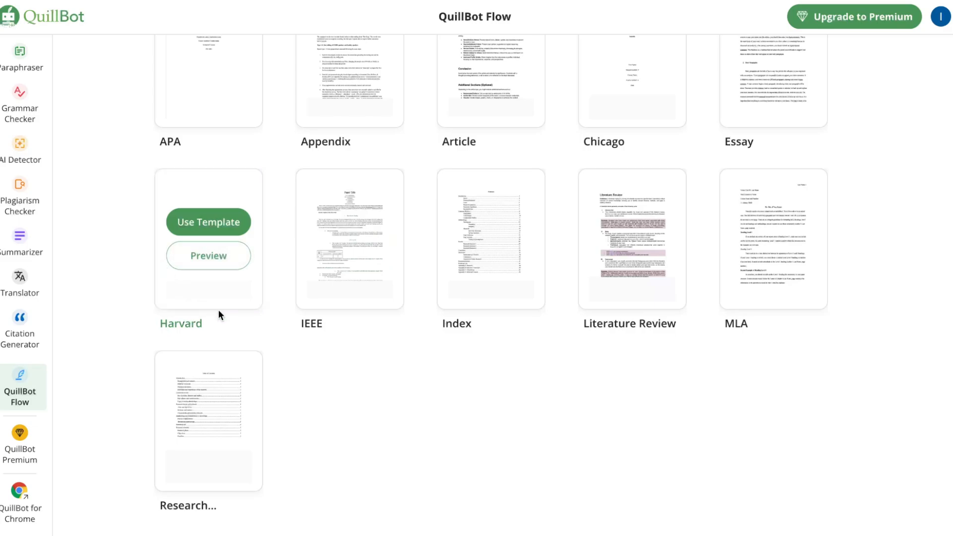
{"action": "mouse_move", "coordinate": [783, 272]}
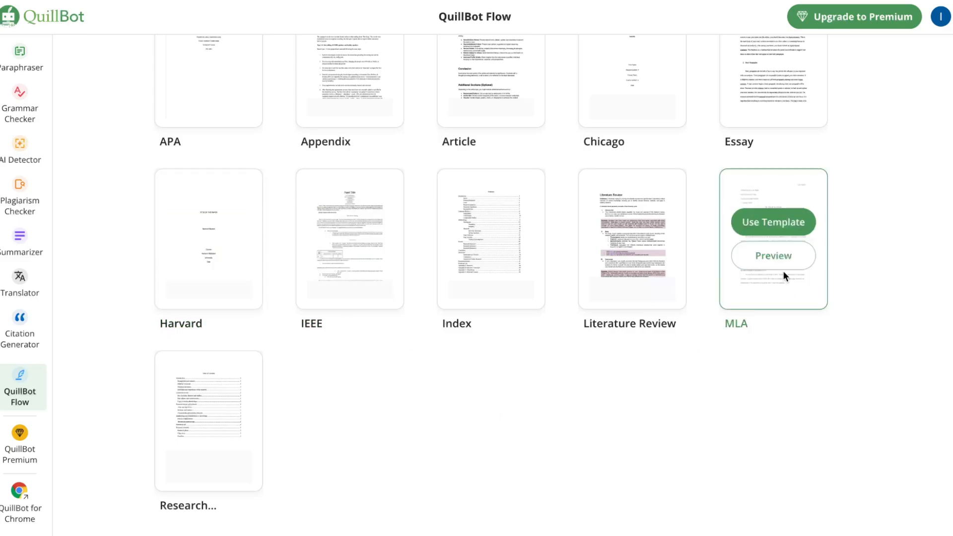
{"action": "scroll", "coordinate": [782, 270], "scroll_direction": "down", "scroll_amount": 1}
{"action": "scroll", "coordinate": [629, 302], "scroll_direction": "up", "scroll_amount": 6}
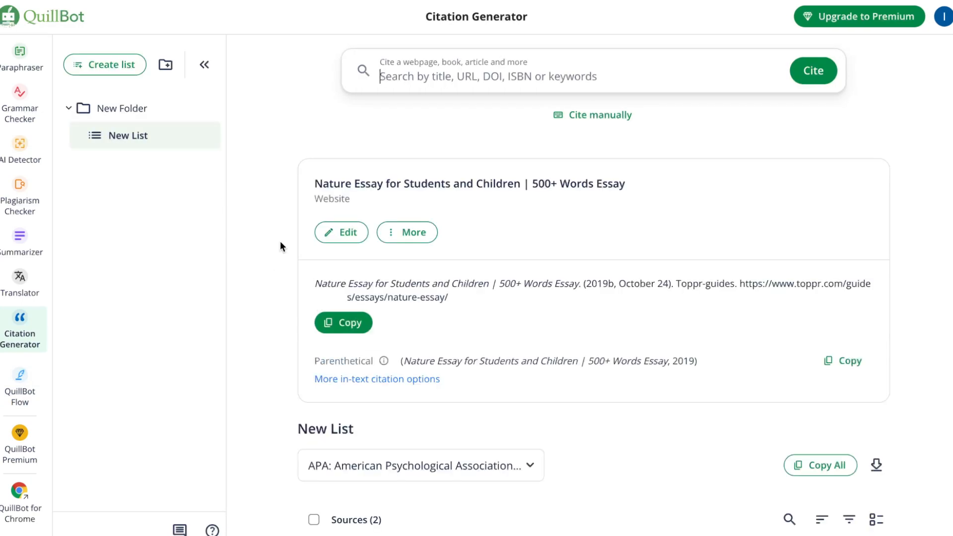
Create a blank project in QuillBot Flow and paste the copied nature essay citation into it.
{"action": "left_click", "coordinate": [21, 386]}
{"action": "left_click", "coordinate": [212, 107]}
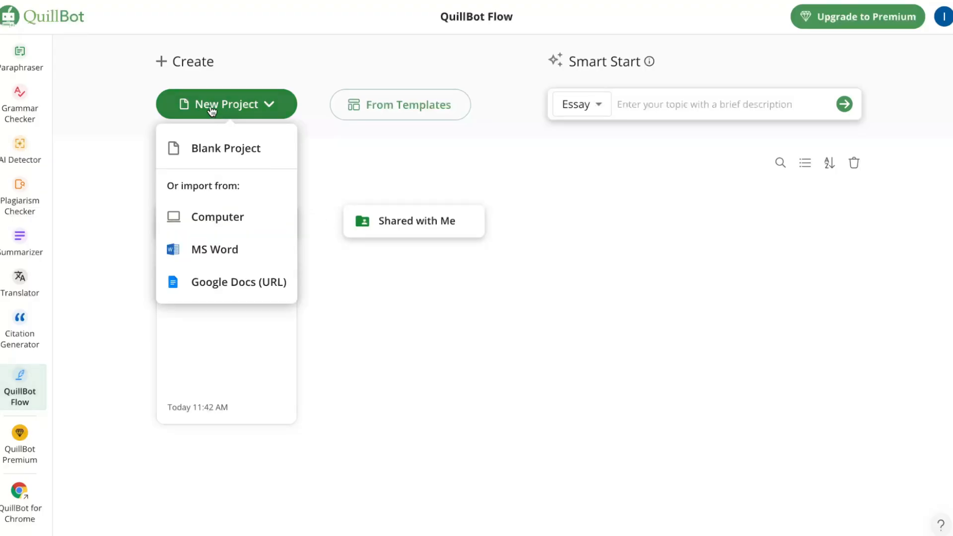
{"action": "left_click", "coordinate": [210, 137]}
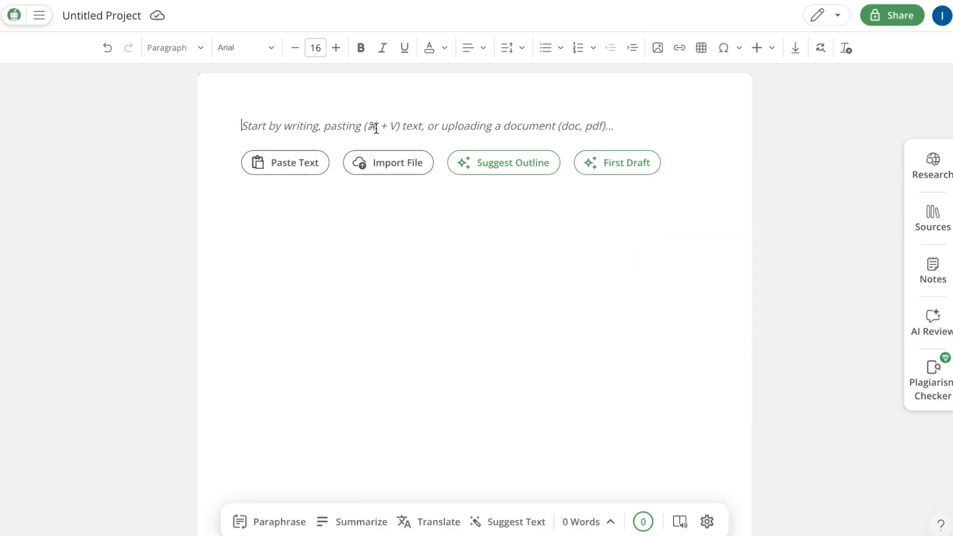
{"action": "key", "text": "super+v"}
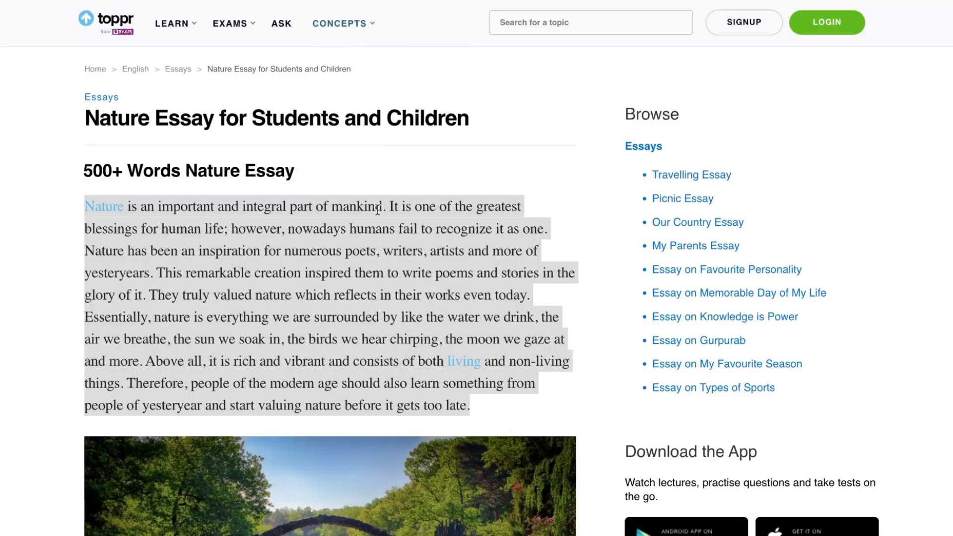
Replace the pasted citation with the opening paragraph copied from the toppr nature essay page, and allow the site clipboard access.
{"action": "left_click", "coordinate": [490, 416]}
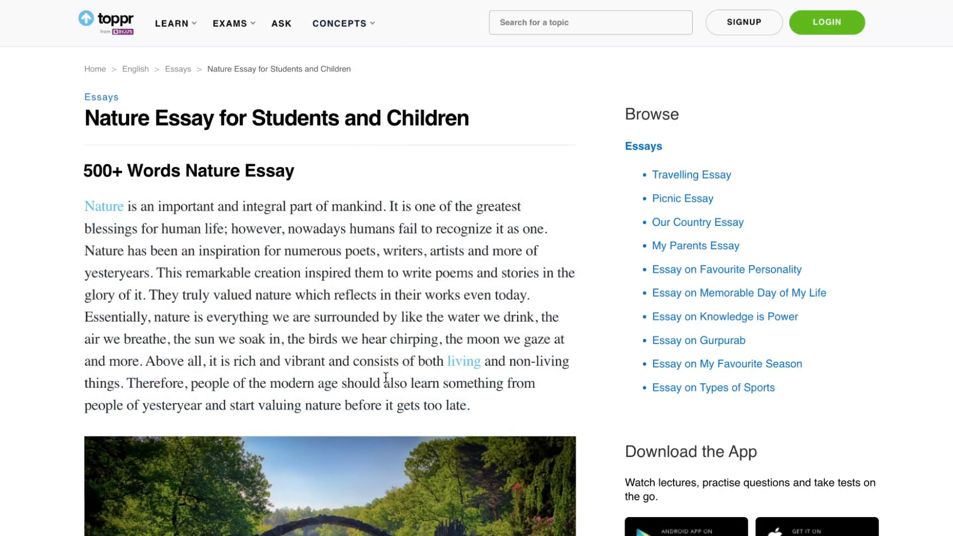
{"action": "left_click_drag", "start_coordinate": [489, 412], "coordinate": [77, 209]}
{"action": "key", "text": "ctrl+c"}
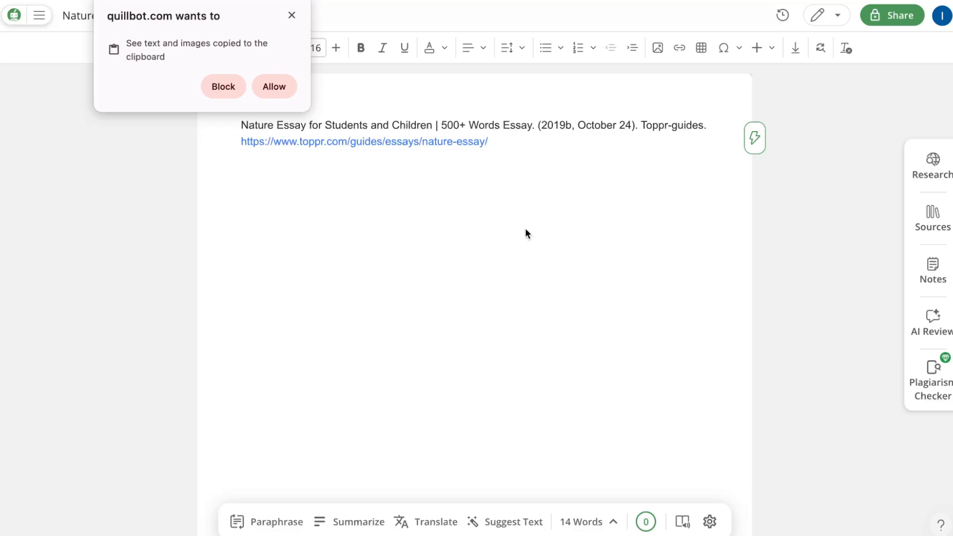
{"action": "left_click_drag", "start_coordinate": [525, 232], "coordinate": [205, 110]}
{"action": "key", "text": "ctrl+v"}
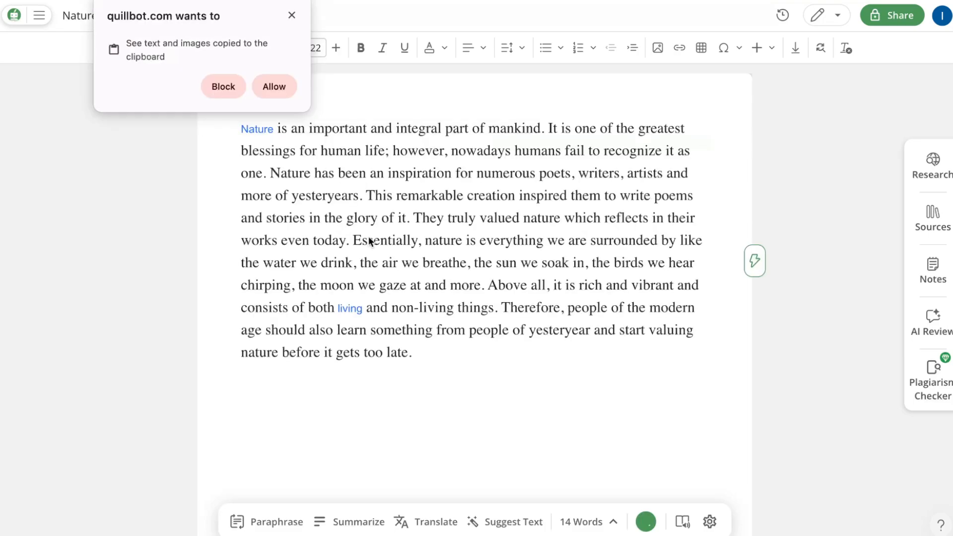
{"action": "left_click", "coordinate": [275, 87]}
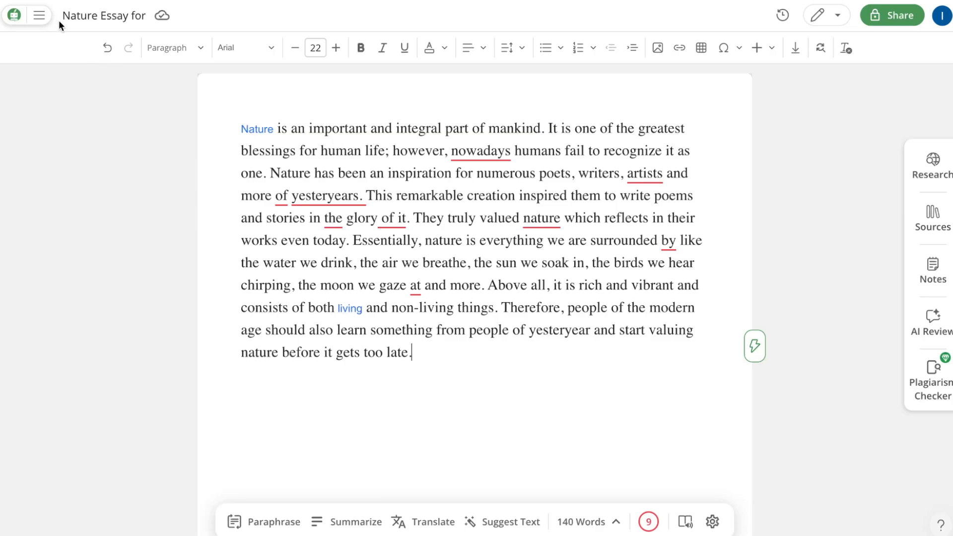
Leave the nature essay project and revisit the Paraphraser, Grammar Checker, AI Detector, Plagiarism Checker, Translator and Citation Generator.
{"action": "left_click", "coordinate": [14, 15]}
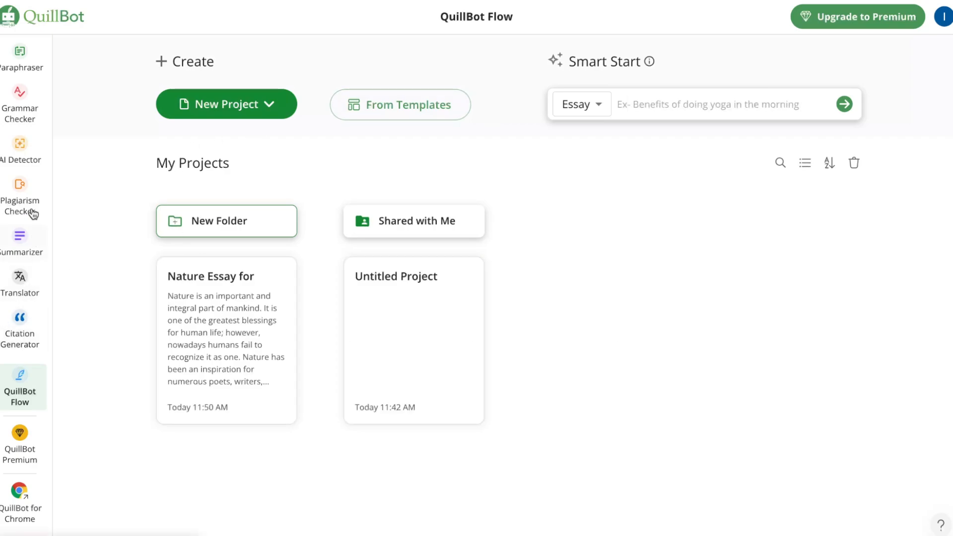
{"action": "left_click", "coordinate": [32, 65]}
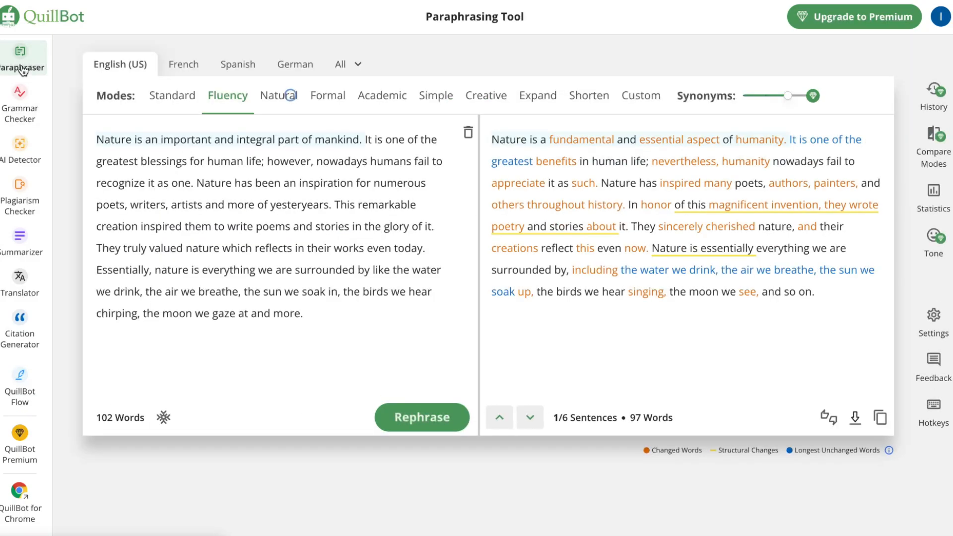
{"action": "left_click", "coordinate": [27, 126]}
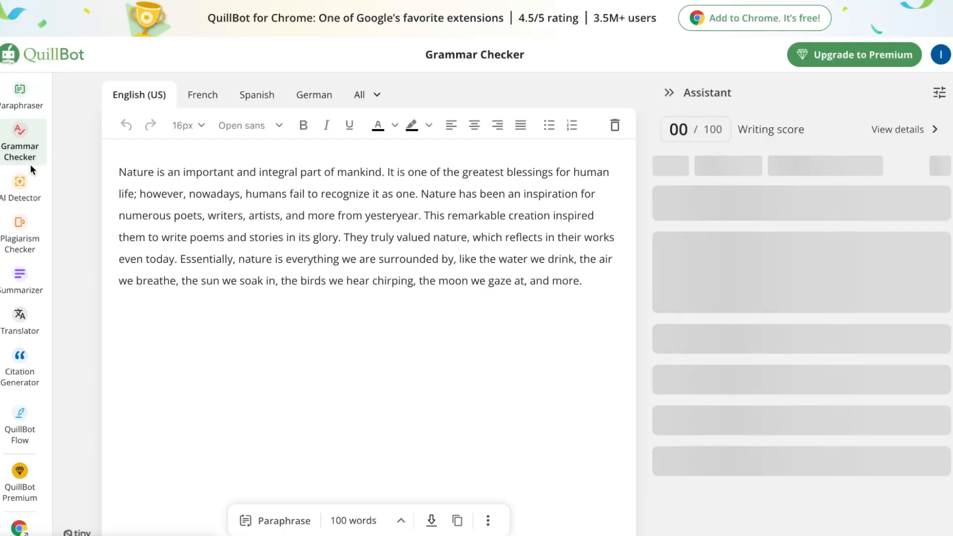
{"action": "left_click", "coordinate": [19, 188]}
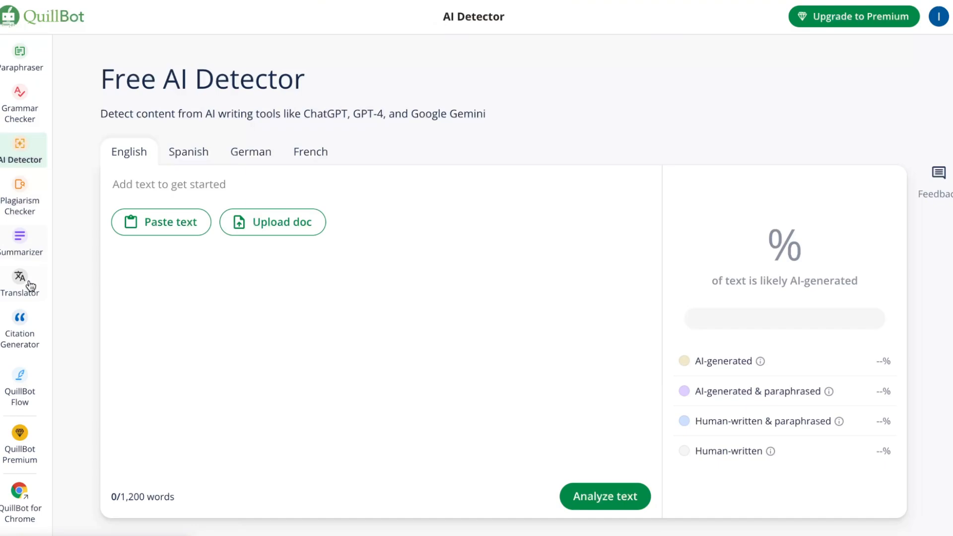
{"action": "left_click", "coordinate": [28, 211]}
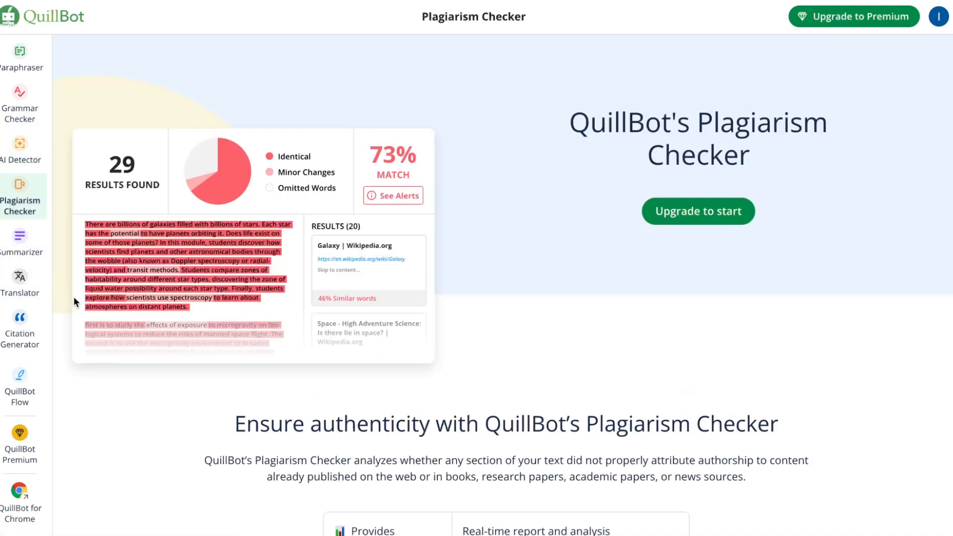
{"action": "left_click", "coordinate": [20, 284]}
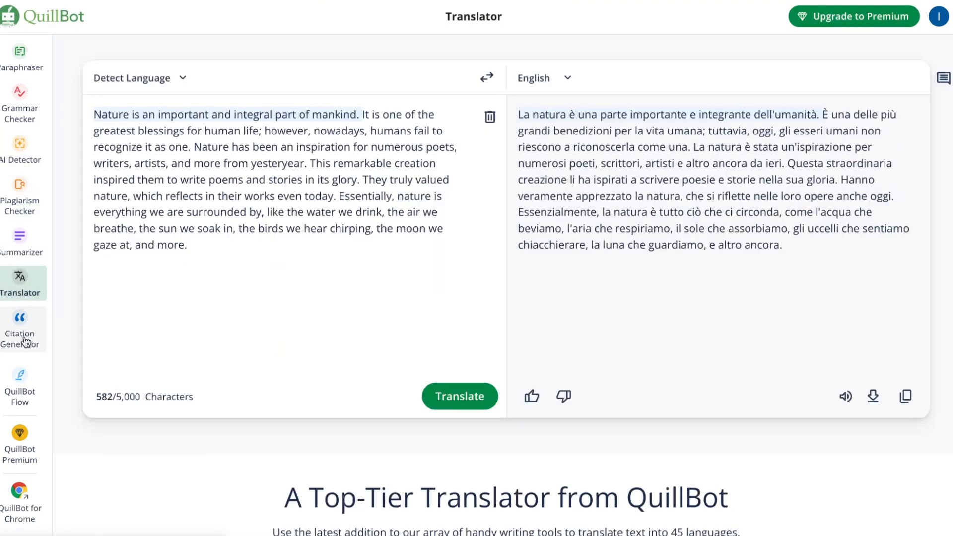
{"action": "left_click", "coordinate": [20, 320]}
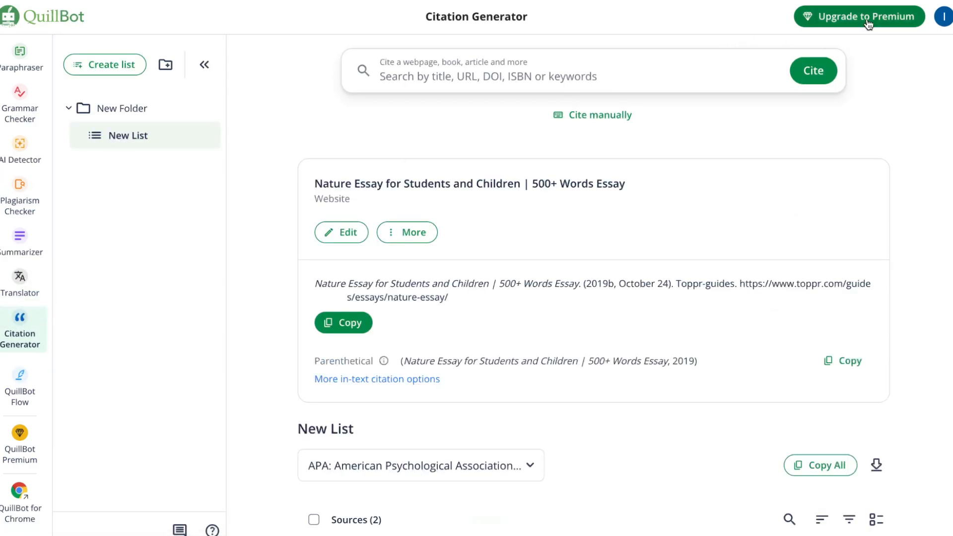
Open the Premium upgrade page and compare the features of the Free and Premium plans.
{"action": "left_click", "coordinate": [868, 22]}
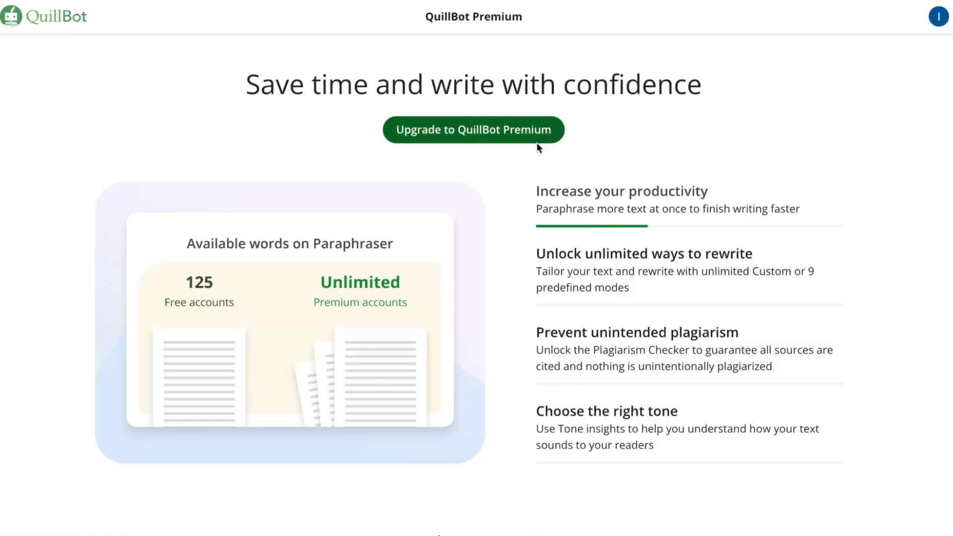
{"action": "scroll", "coordinate": [535, 164], "scroll_direction": "down", "scroll_amount": 5}
{"action": "scroll", "coordinate": [535, 175], "scroll_direction": "down", "scroll_amount": 10}
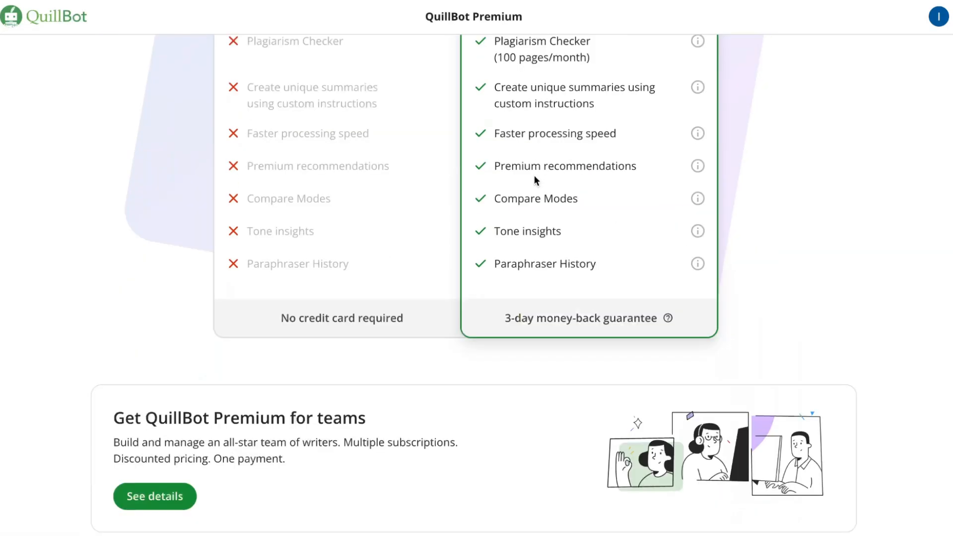
{"action": "scroll", "coordinate": [535, 175], "scroll_direction": "up", "scroll_amount": 6}
{"action": "scroll", "coordinate": [469, 157], "scroll_direction": "up", "scroll_amount": 2}
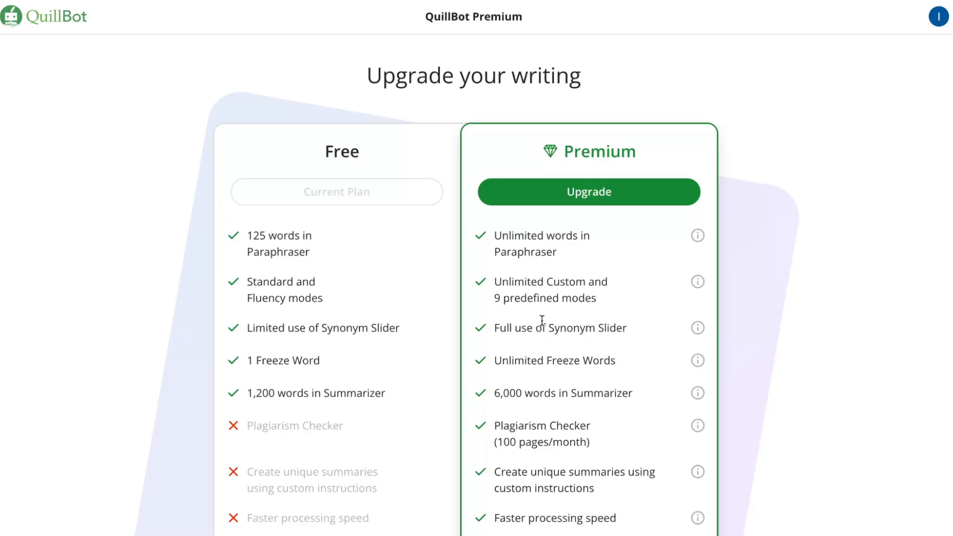
{"action": "scroll", "coordinate": [627, 287], "scroll_direction": "down", "scroll_amount": 1}
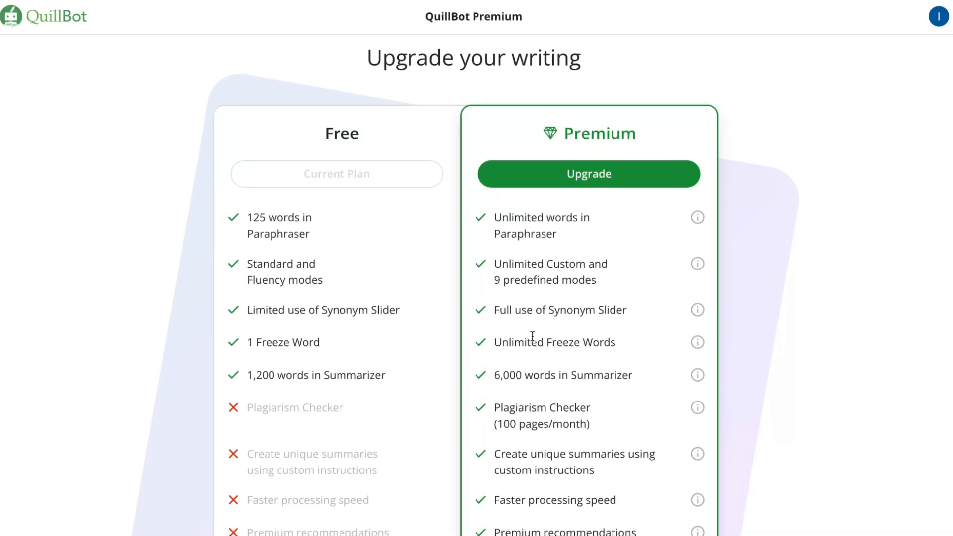
{"action": "scroll", "coordinate": [520, 319], "scroll_direction": "down", "scroll_amount": 1}
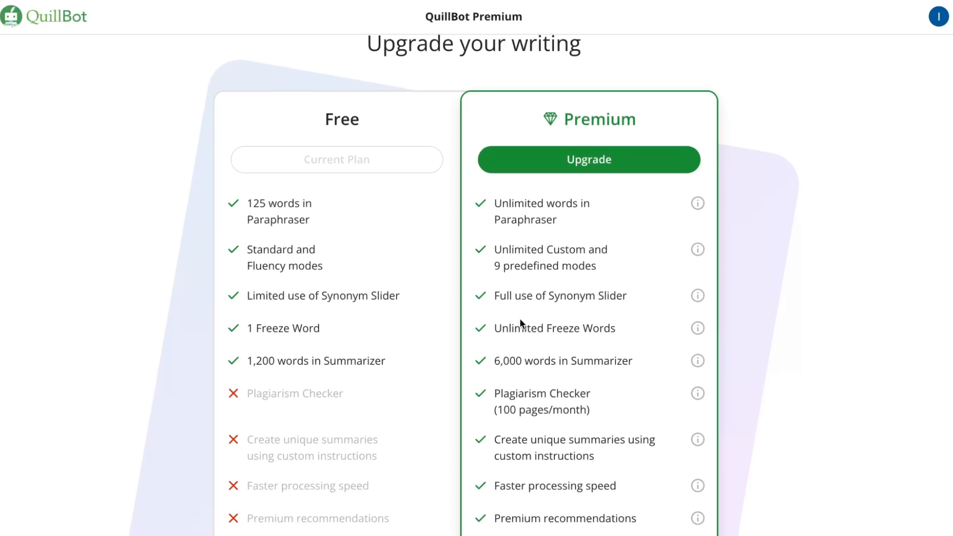
{"action": "scroll", "coordinate": [520, 319], "scroll_direction": "down", "scroll_amount": 1}
{"action": "scroll", "coordinate": [520, 319], "scroll_direction": "down", "scroll_amount": 1}
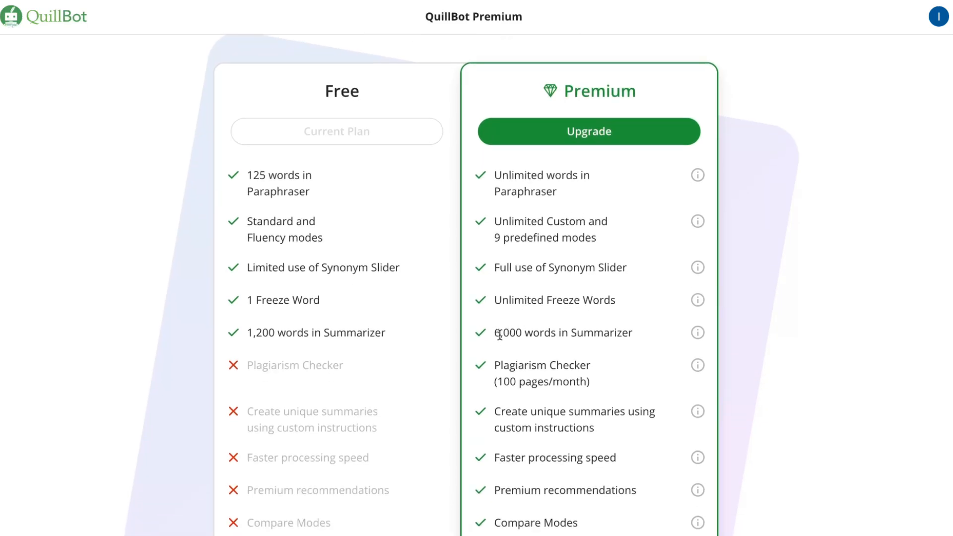
{"action": "scroll", "coordinate": [521, 337], "scroll_direction": "down", "scroll_amount": 2}
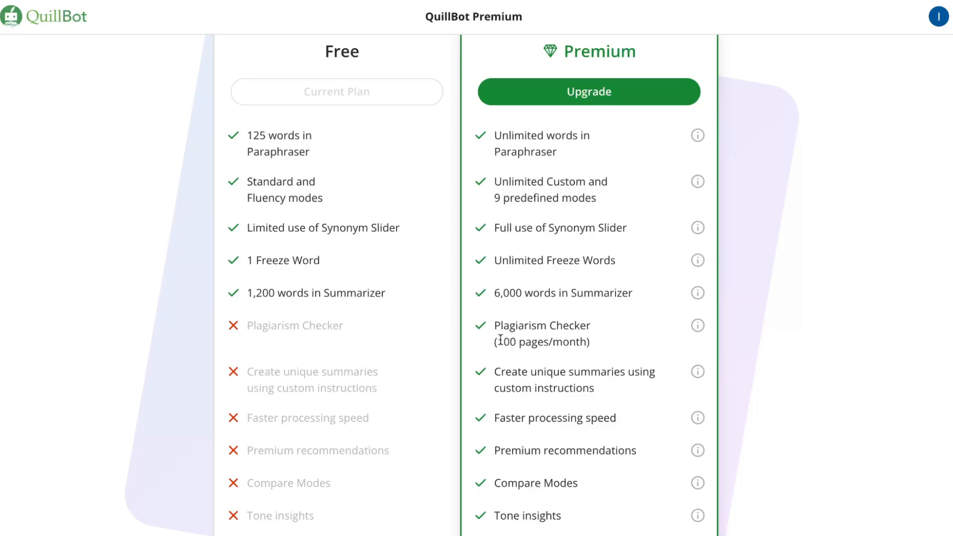
{"action": "scroll", "coordinate": [497, 343], "scroll_direction": "down", "scroll_amount": 1}
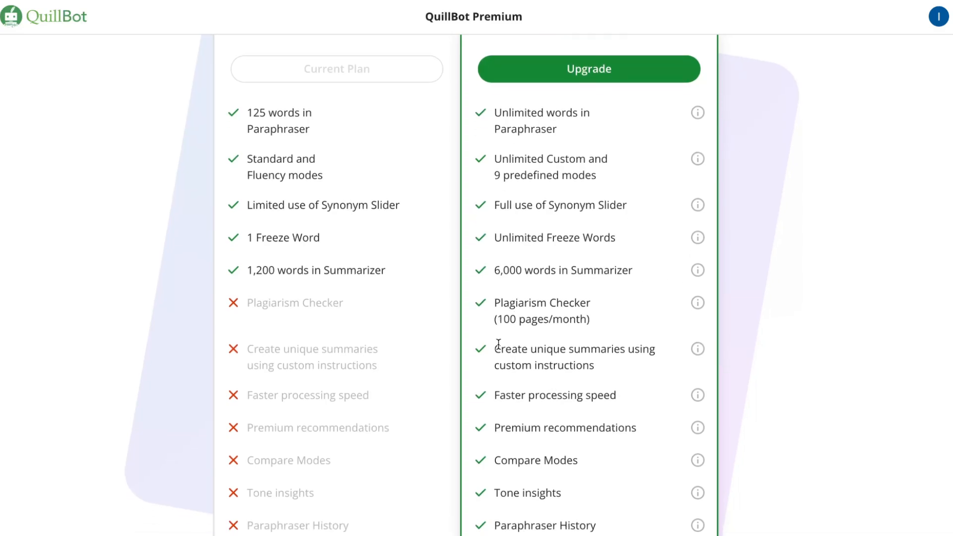
{"action": "scroll", "coordinate": [502, 338], "scroll_direction": "down", "scroll_amount": 1}
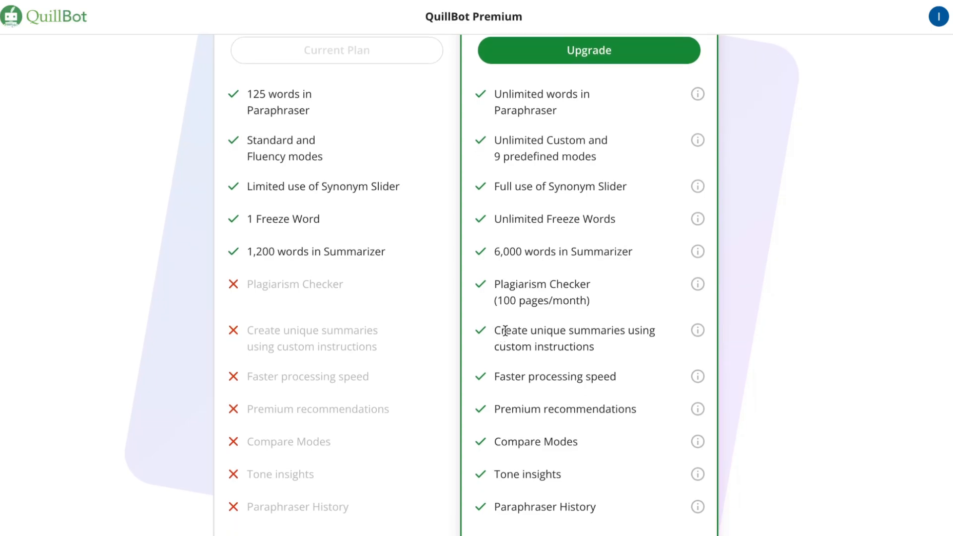
{"action": "scroll", "coordinate": [505, 330], "scroll_direction": "down", "scroll_amount": 5}
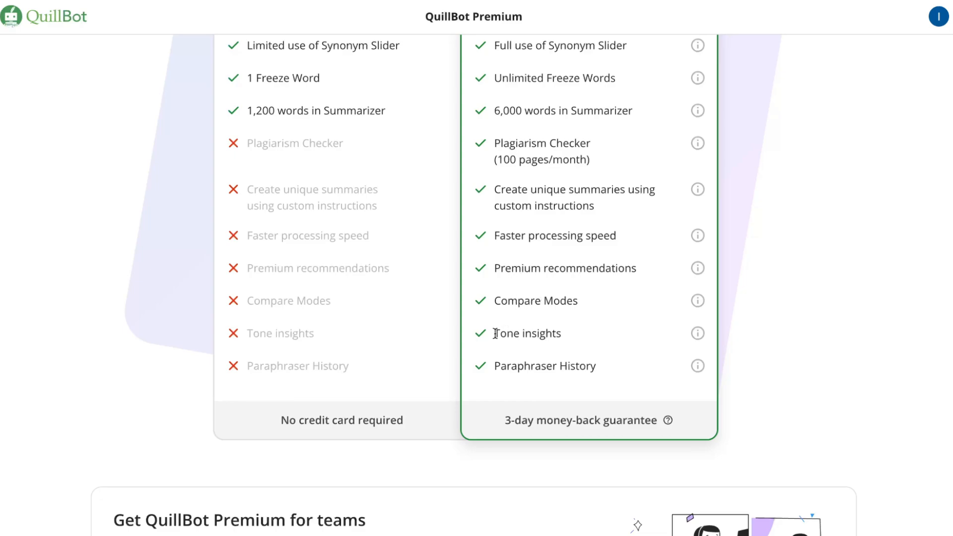
{"action": "scroll", "coordinate": [529, 387], "scroll_direction": "down", "scroll_amount": 6}
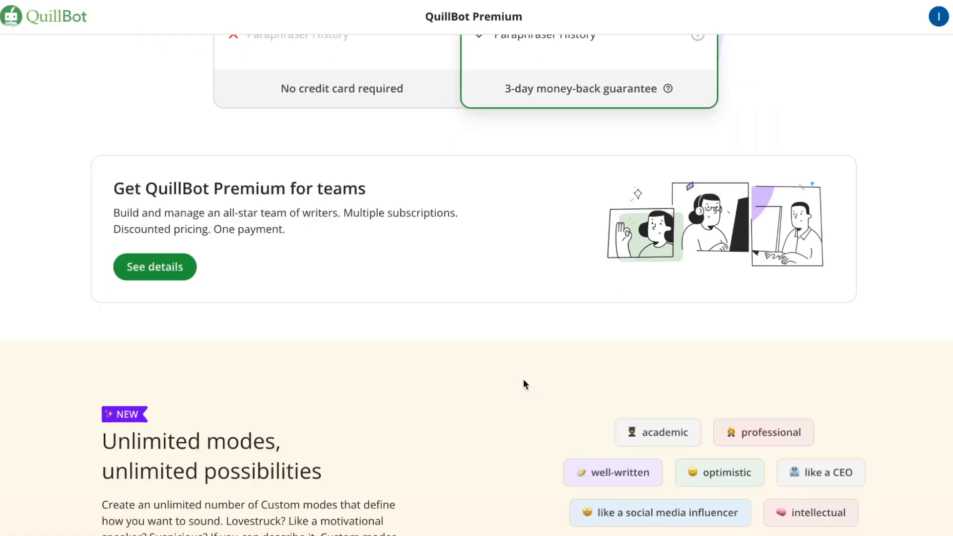
{"action": "scroll", "coordinate": [523, 379], "scroll_direction": "up", "scroll_amount": 12}
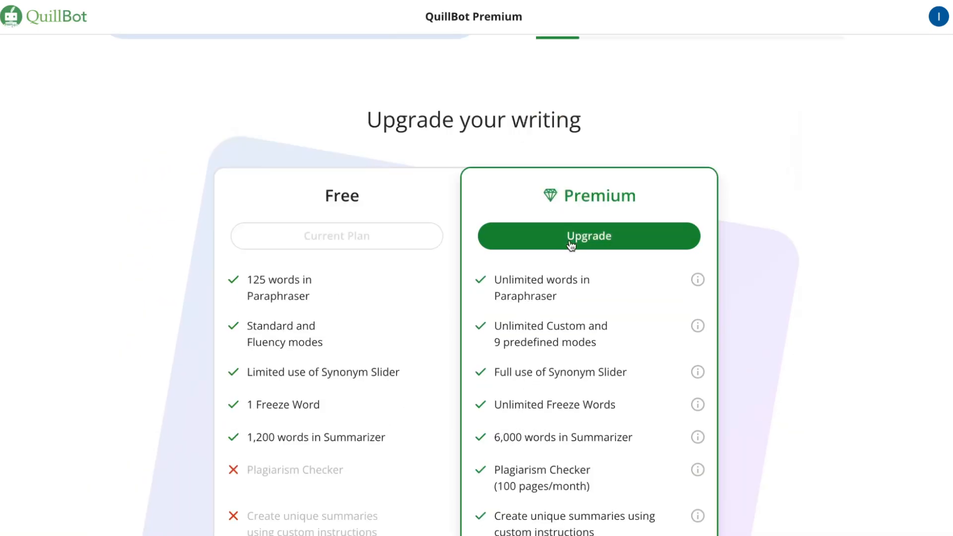
Review the Premium subscription plans, viewing the Semi-Annual plan's checkout form and returning to the plan selection.
{"action": "left_click", "coordinate": [571, 237]}
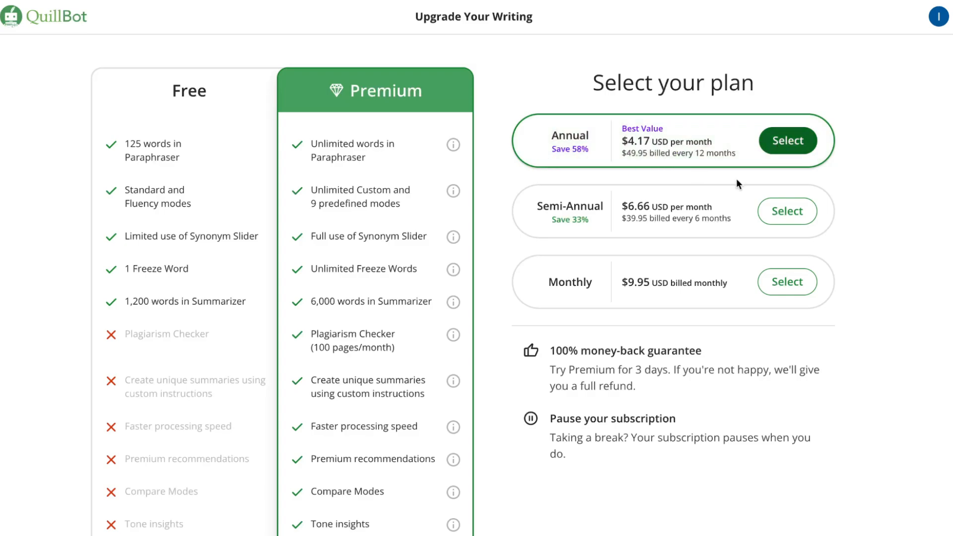
{"action": "left_click", "coordinate": [670, 233]}
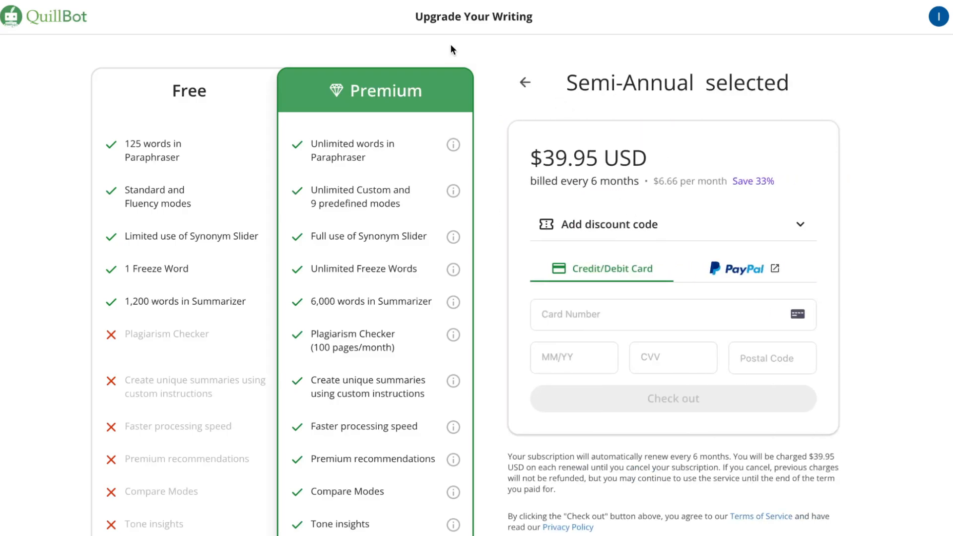
{"action": "left_click", "coordinate": [524, 85]}
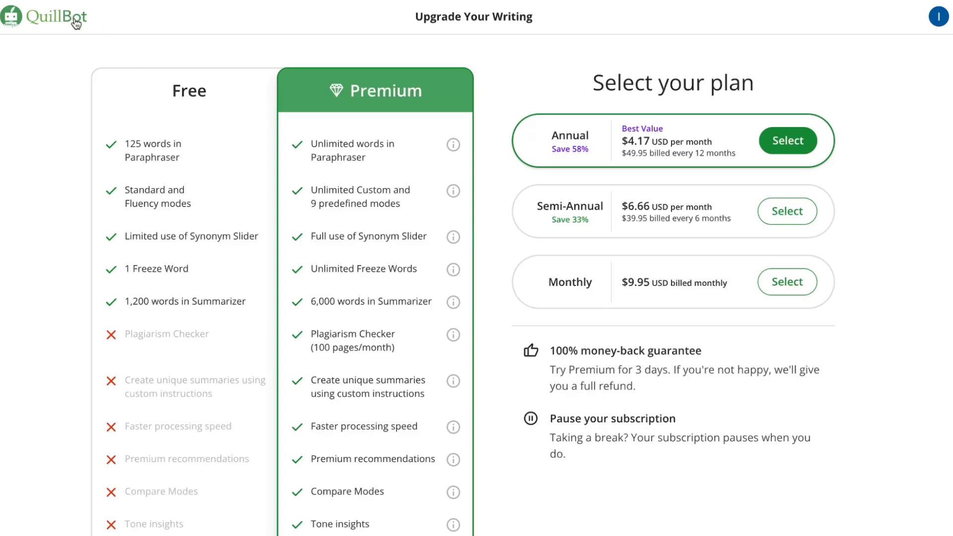
{"action": "scroll", "coordinate": [637, 357], "scroll_direction": "down", "scroll_amount": 1}
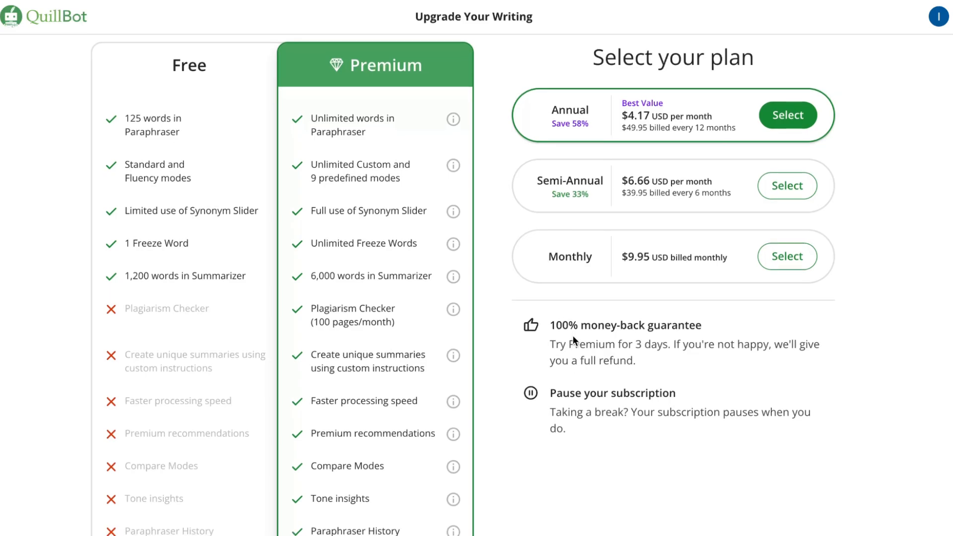
{"action": "scroll", "coordinate": [573, 337], "scroll_direction": "down", "scroll_amount": 3}
{"action": "scroll", "coordinate": [573, 337], "scroll_direction": "up", "scroll_amount": 3}
{"action": "scroll", "coordinate": [573, 336], "scroll_direction": "up", "scroll_amount": 1}
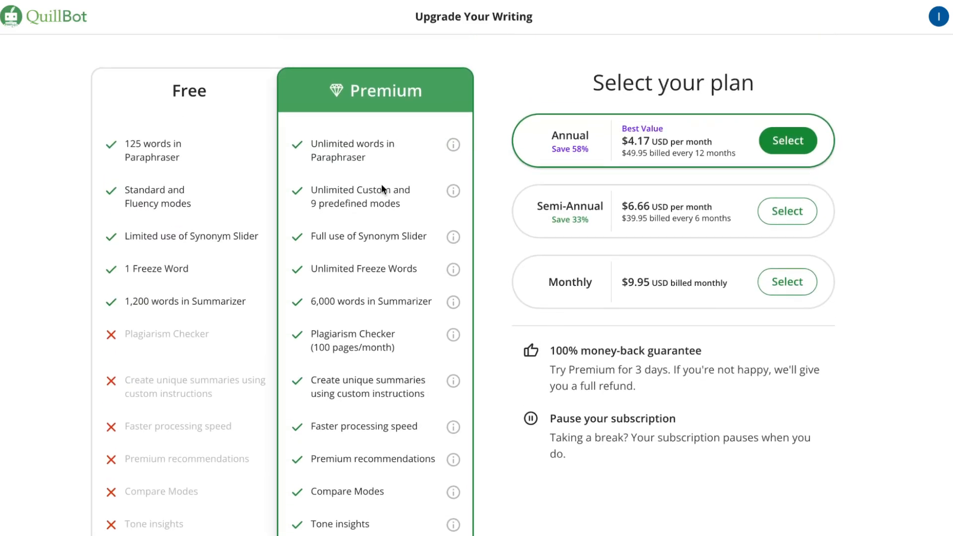
Return to the QuillBot home page and look over its tool cards and the apps and extensions on offer.
{"action": "left_click", "coordinate": [56, 25]}
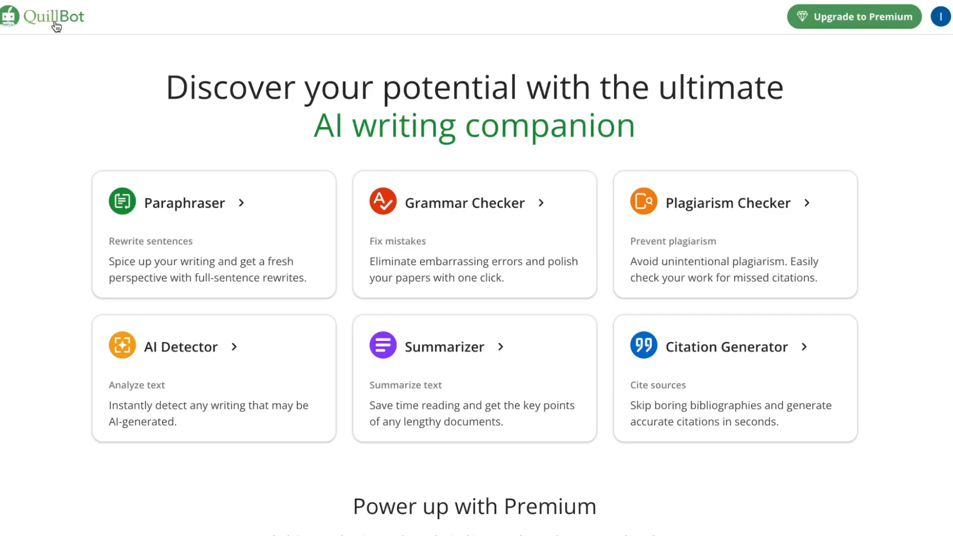
{"action": "scroll", "coordinate": [301, 201], "scroll_direction": "down", "scroll_amount": 5}
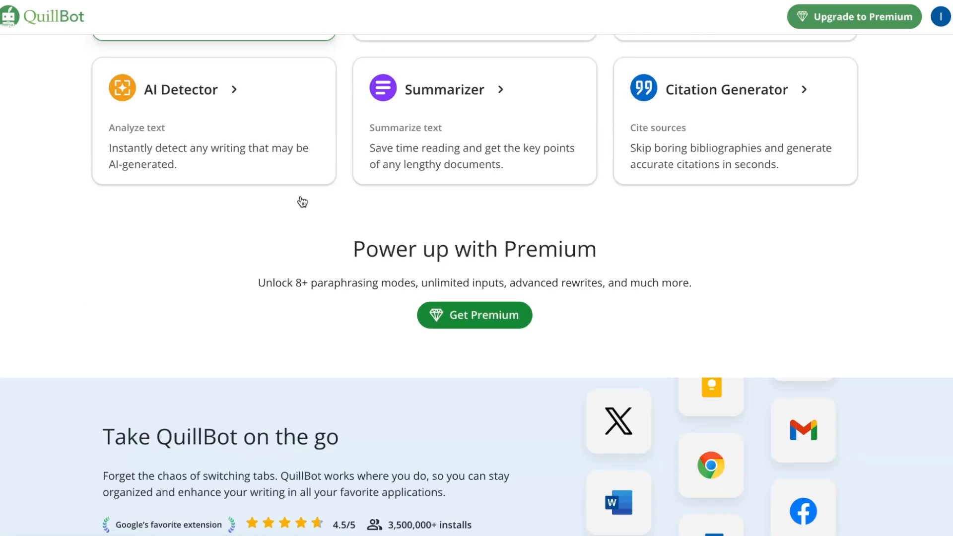
{"action": "scroll", "coordinate": [300, 200], "scroll_direction": "down", "scroll_amount": 6}
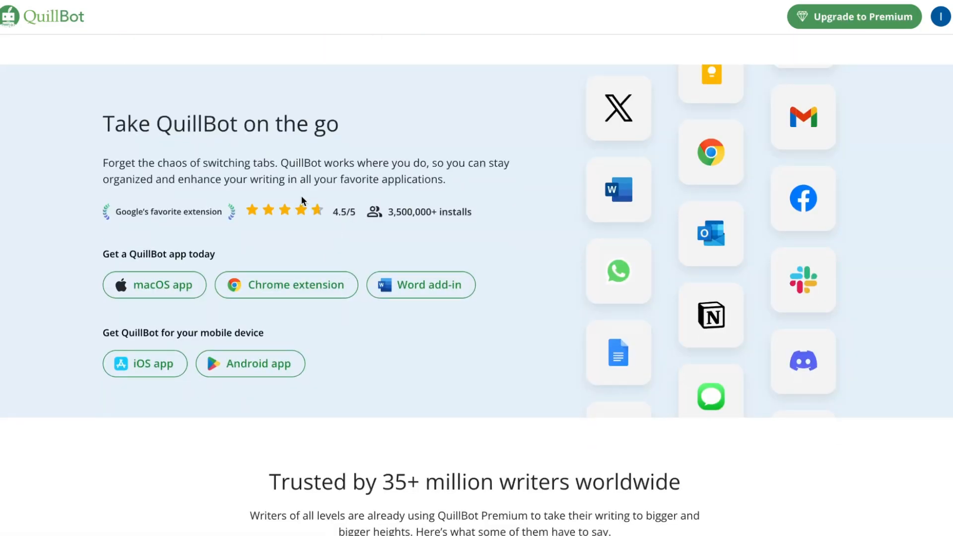
{"action": "scroll", "coordinate": [301, 200], "scroll_direction": "down", "scroll_amount": 3}
{"action": "scroll", "coordinate": [301, 201], "scroll_direction": "up", "scroll_amount": 8}
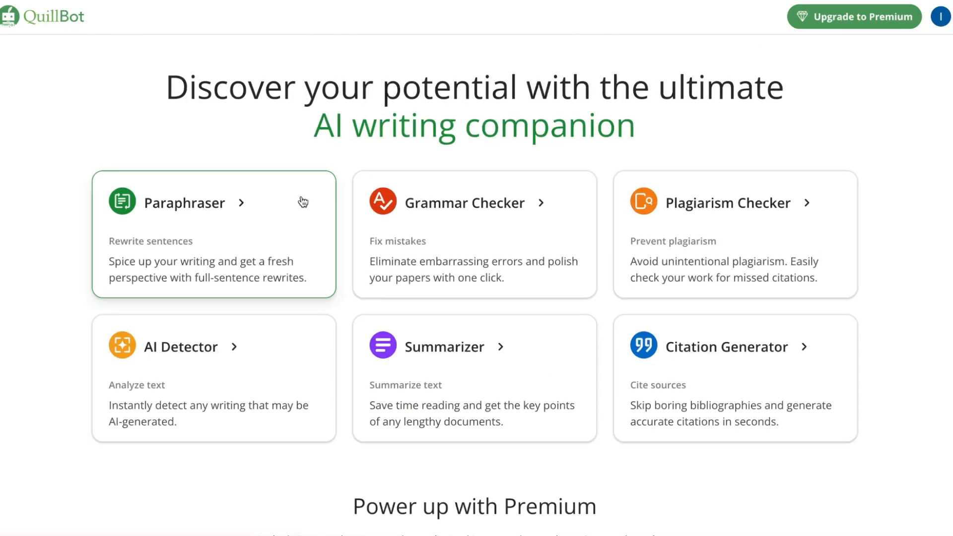